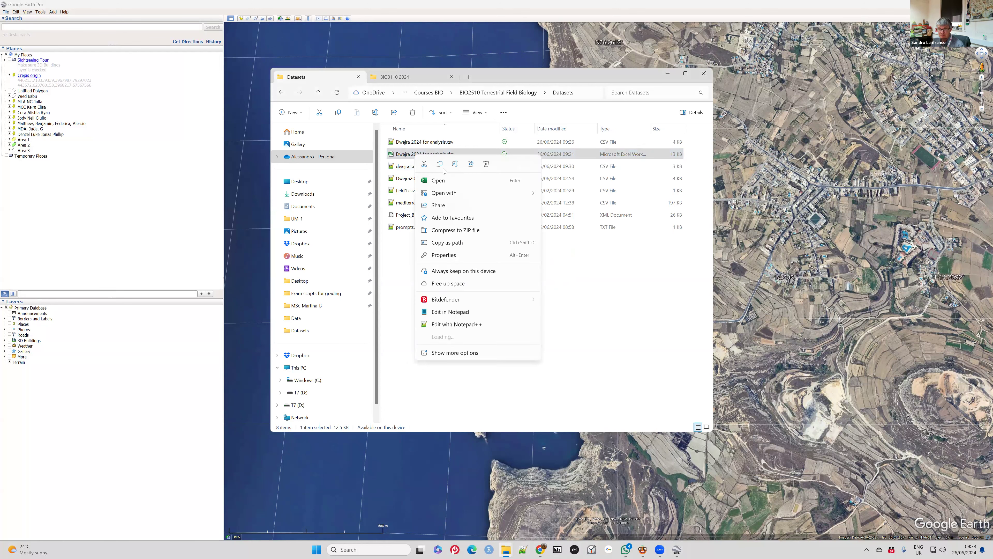
Open Dwejra 2024 for analysis.xlsx in Excel, review the site letters of the last records, and return to Google Earth Pro
mouse_move(520, 193)
left_click(564, 195)
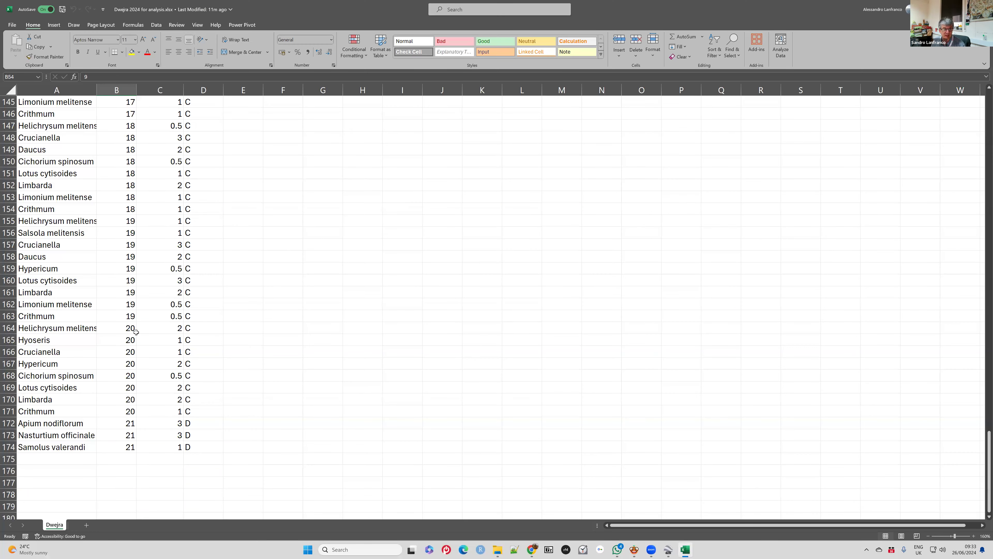
scroll(183, 311, "up", 2)
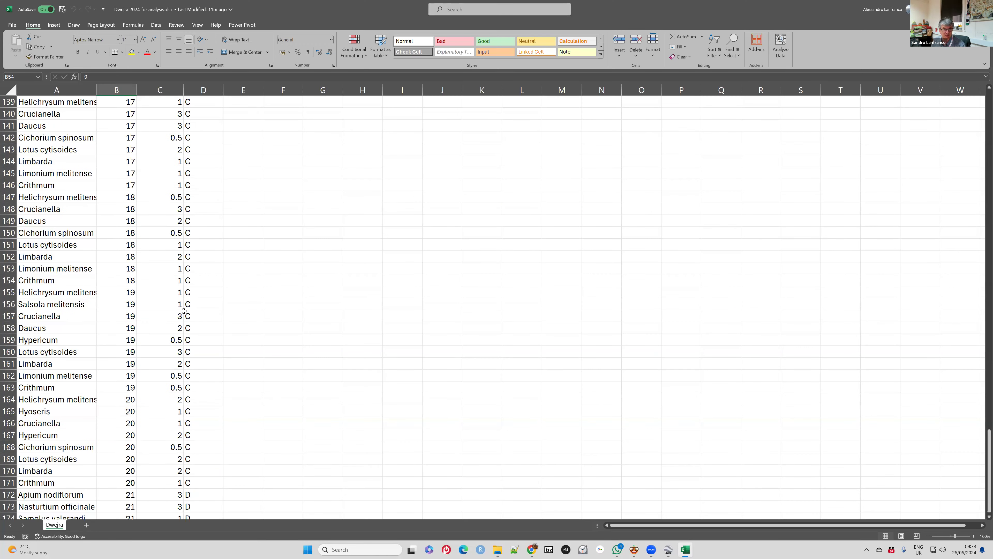
left_click(937, 9)
Rename the Area 1 polygon in My Places as Site B
left_click(28, 141)
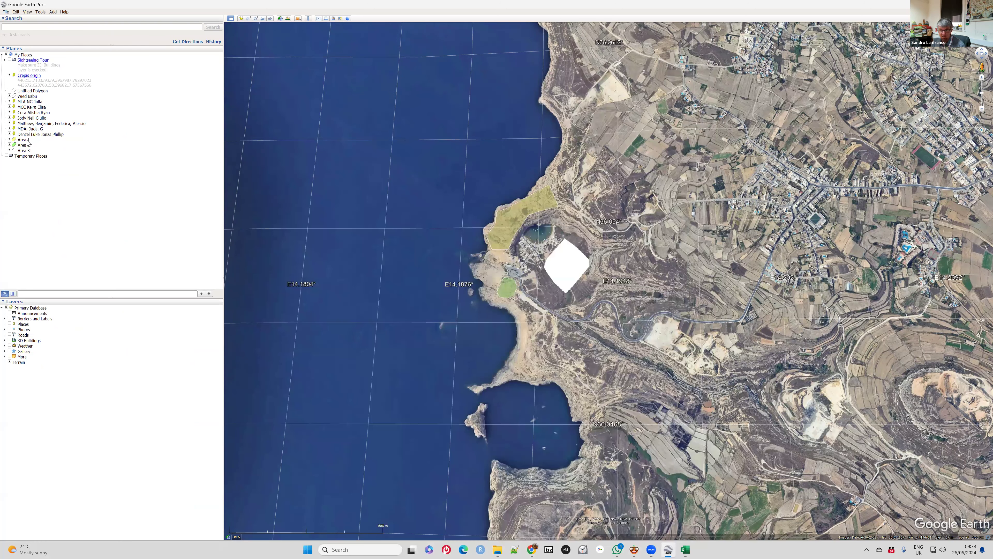
left_click(27, 140)
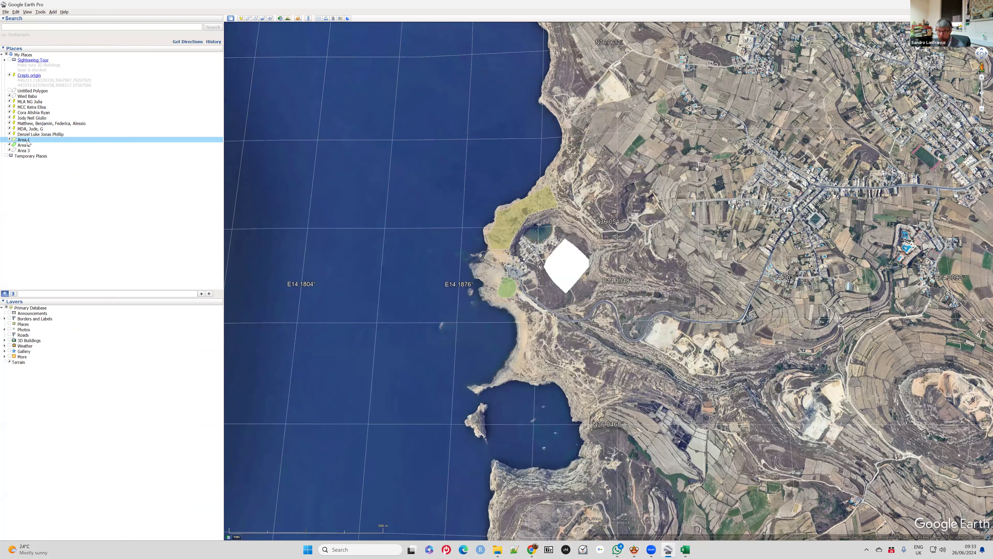
right_click(28, 141)
left_click(41, 173)
type("Site B")
key("Return")
Rename the Area 2 polygon in My Places as Site C
right_click(21, 145)
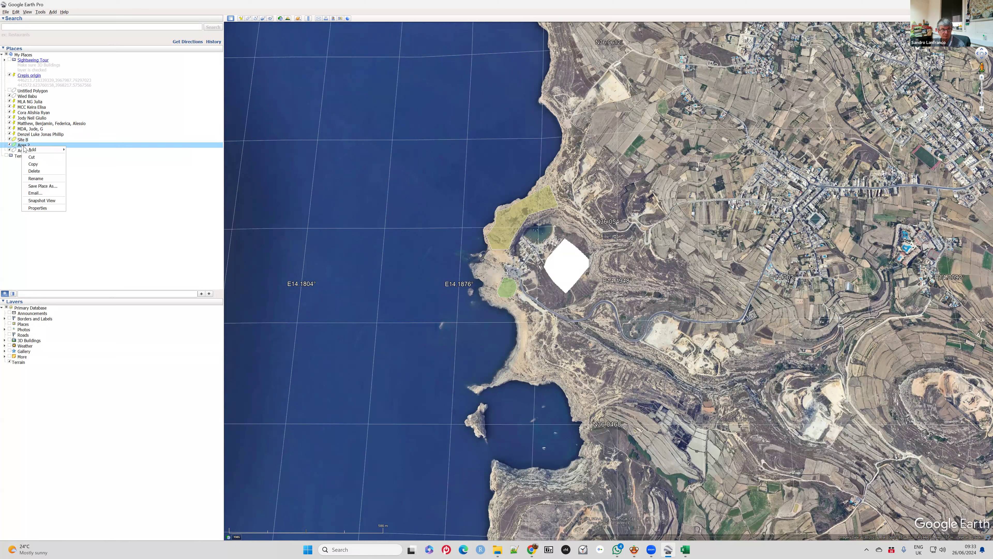
left_click(41, 178)
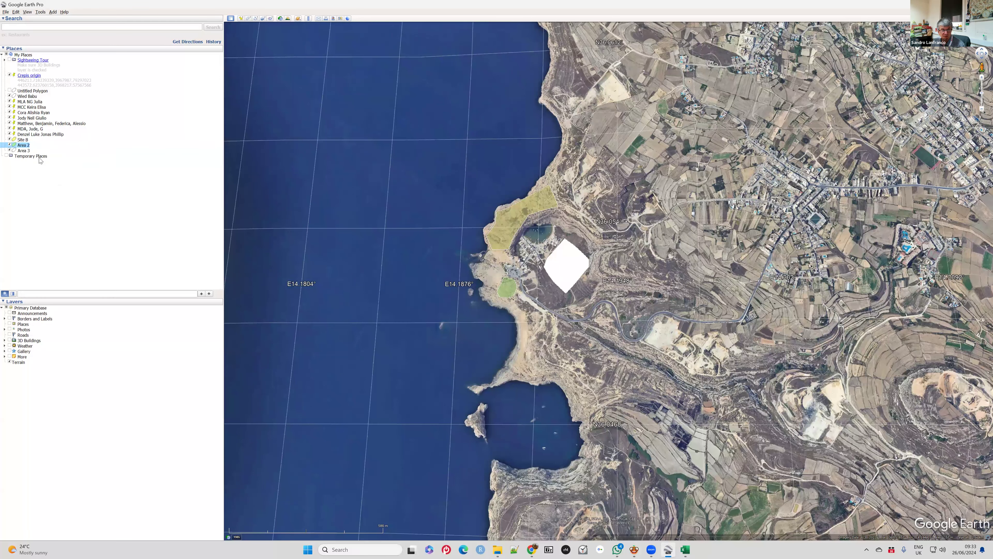
type("Site C")
key("Return")
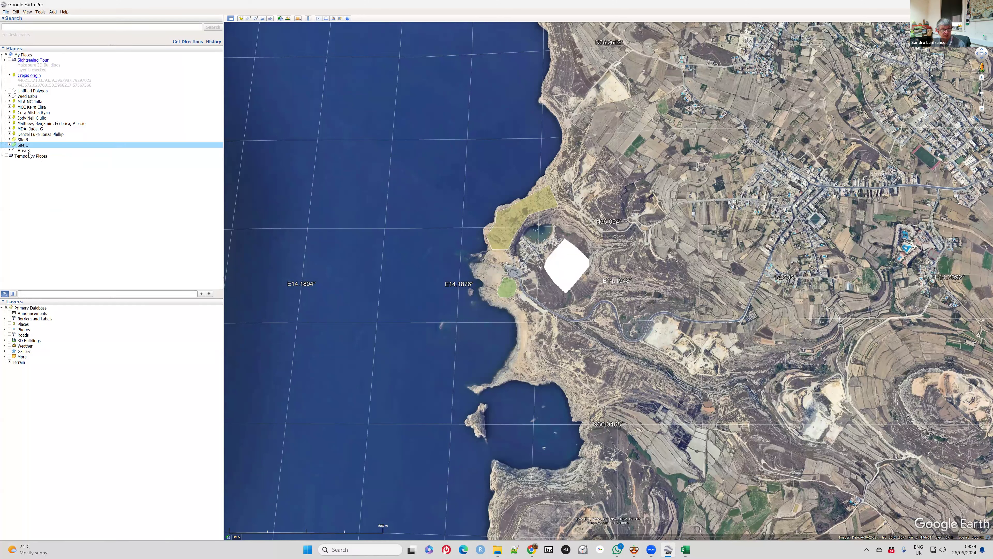
Rename the Area 3 polygon in My Places as Site A
left_click(23, 152)
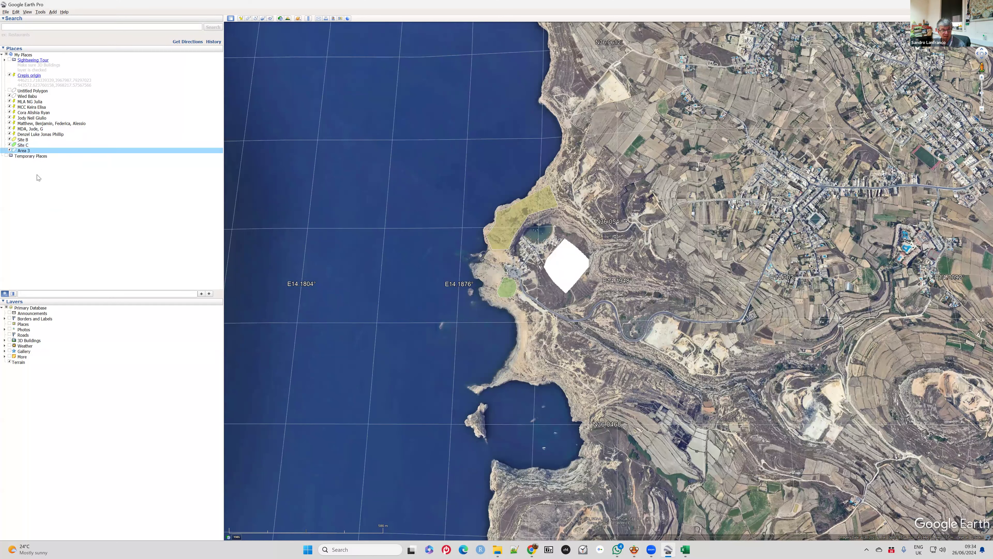
left_click(37, 184)
type("Site")
Draw a small four-point polygon on the map just south-east of the white Site A polygon, above the winding road
left_click(248, 19)
left_click(574, 306)
left_click(578, 297)
left_click(585, 296)
left_click(589, 300)
Give the new polygon a blue fill (#0000ff) with reduced area opacity and save it
left_click(70, 95)
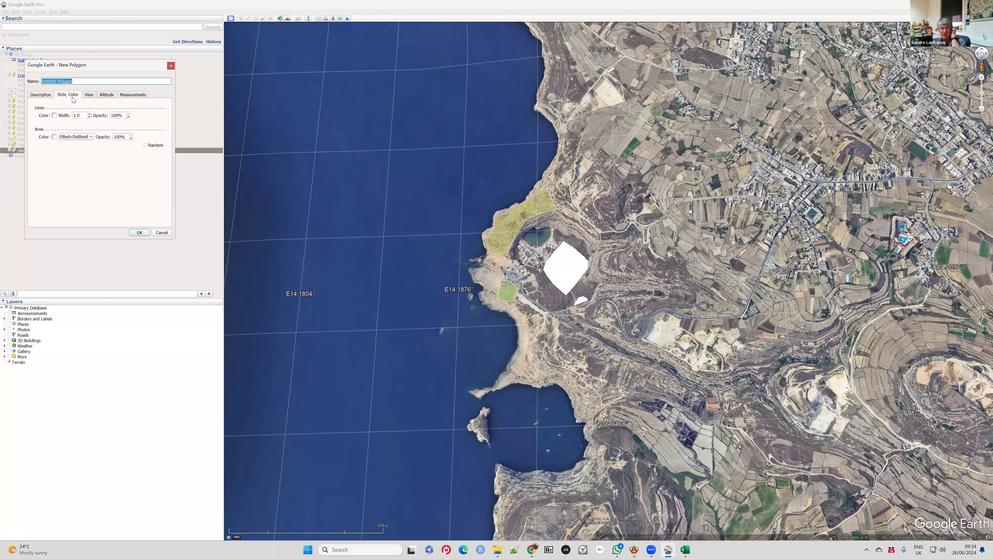
left_click(54, 137)
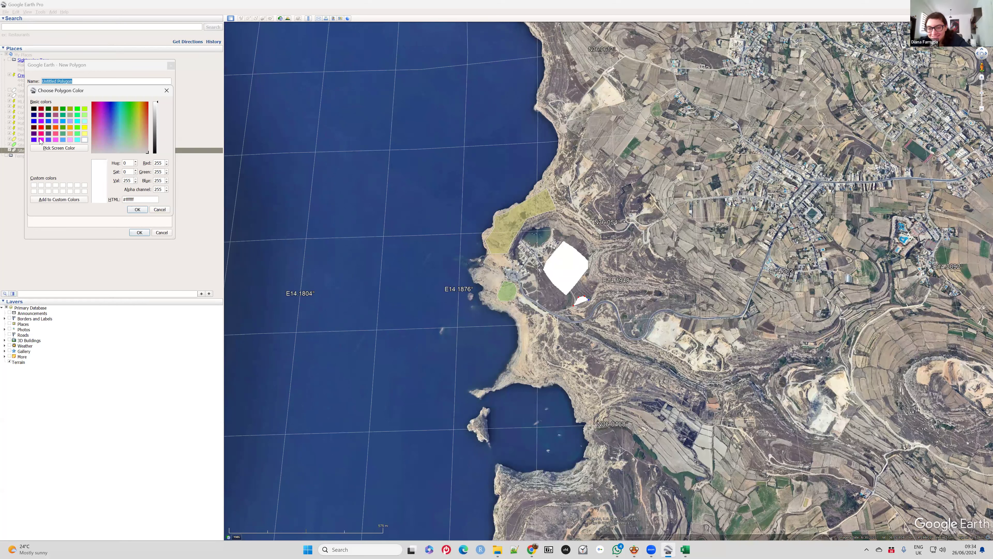
left_click(35, 121)
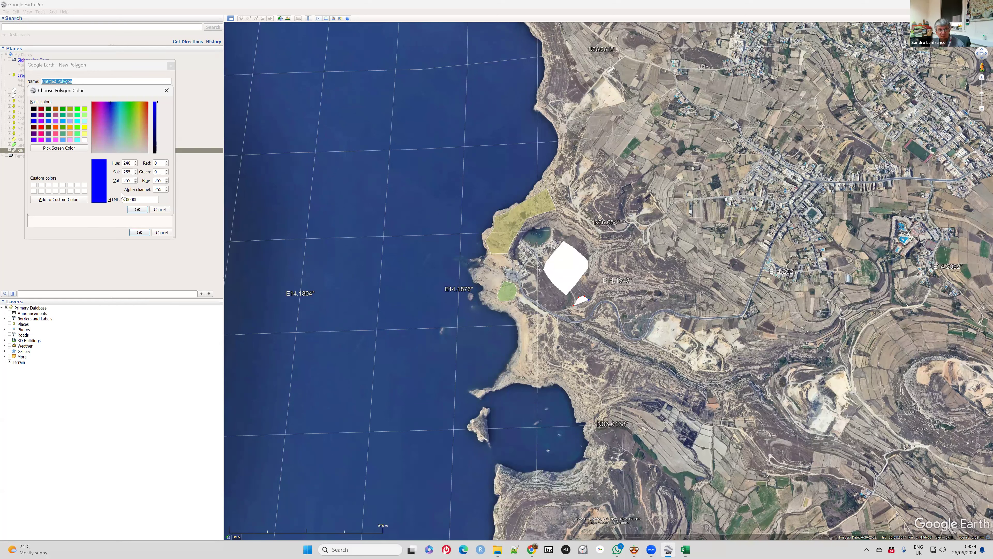
left_click(140, 210)
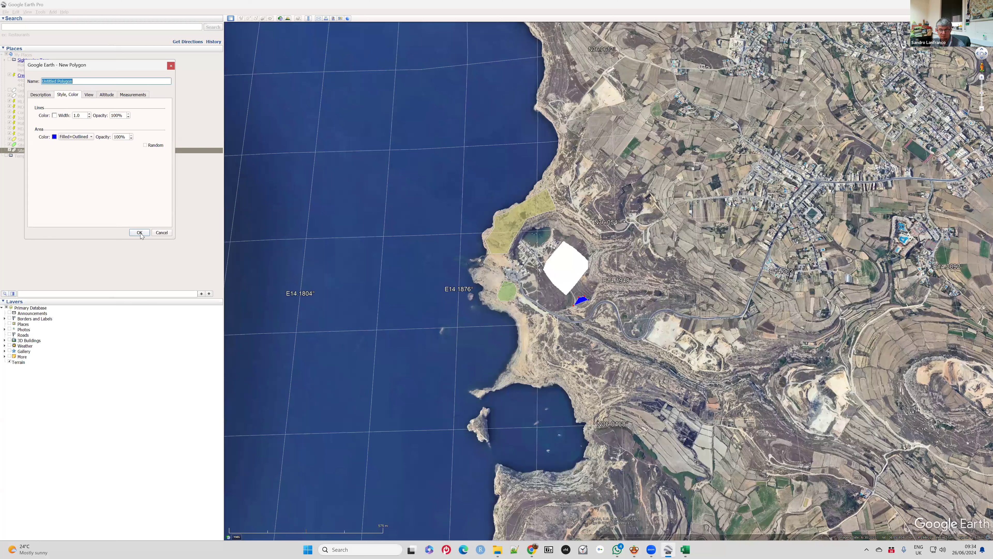
left_click(131, 138)
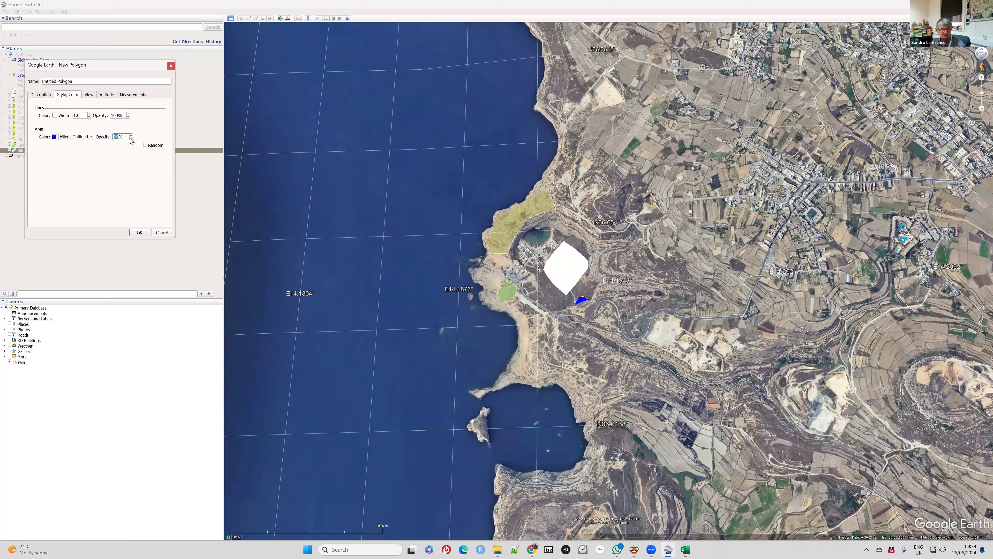
left_click(131, 139)
left_click(139, 232)
Set the Site A polygon's fill to red (#ff0000) with 50% area opacity
right_click(32, 150)
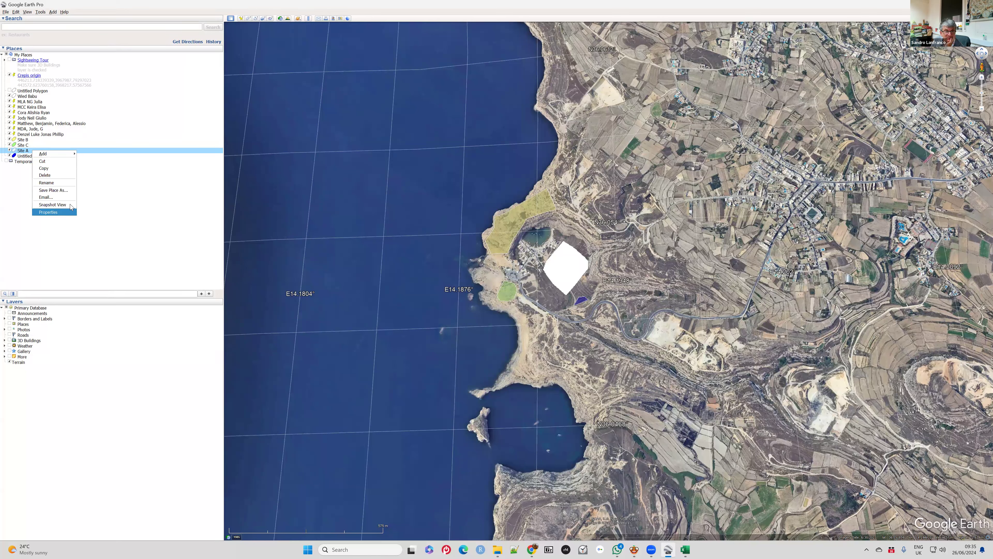
left_click(58, 212)
left_click(67, 95)
left_click(51, 138)
left_click(85, 133)
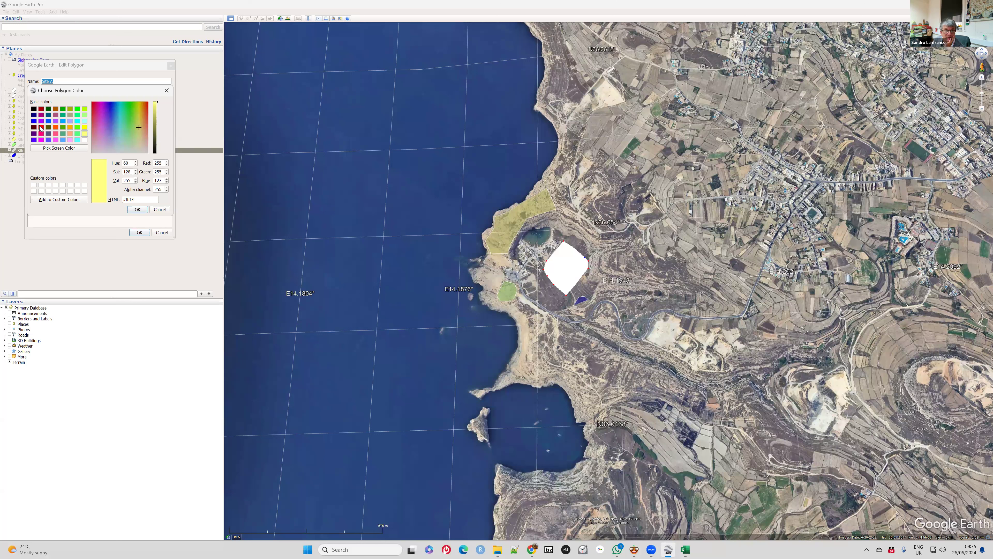
left_click(41, 128)
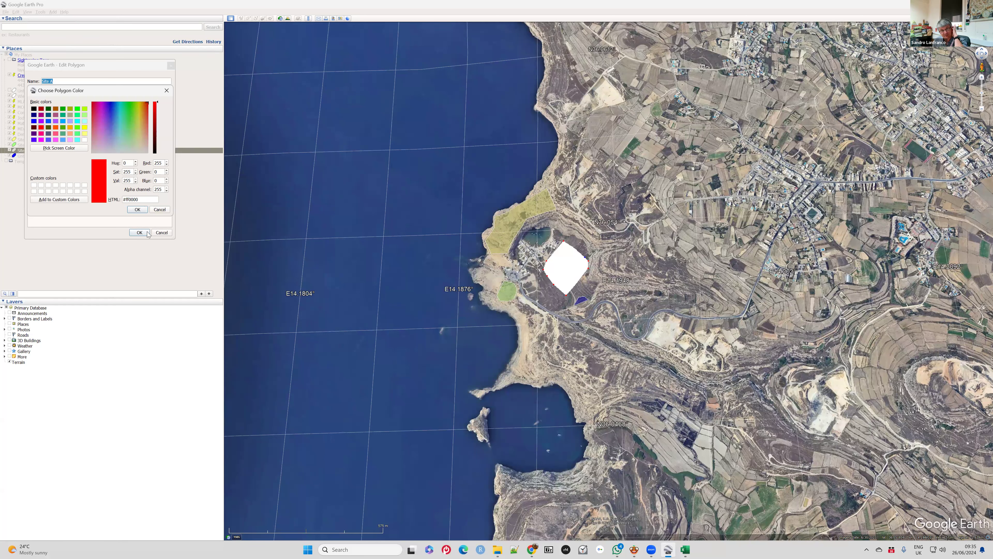
left_click(137, 209)
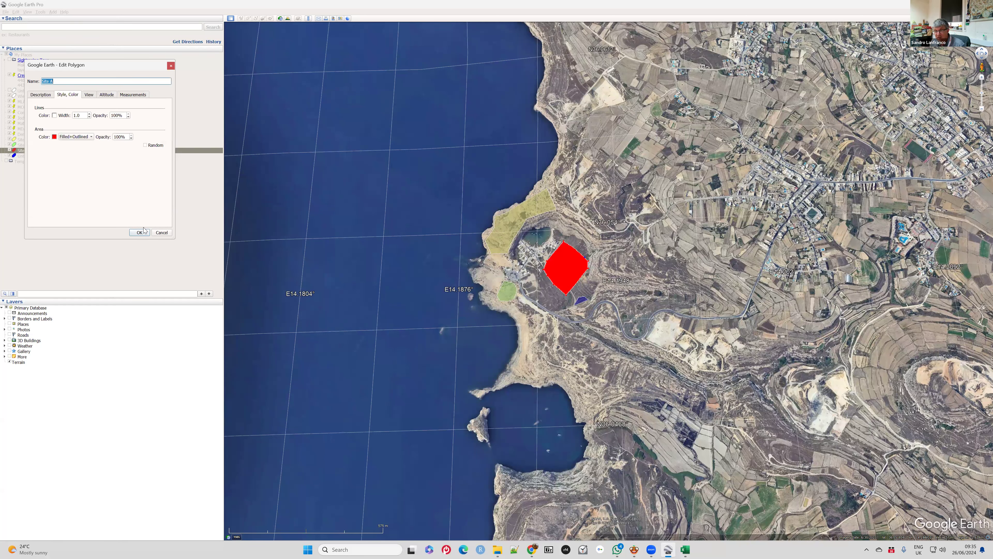
double_click(123, 137)
type("50")
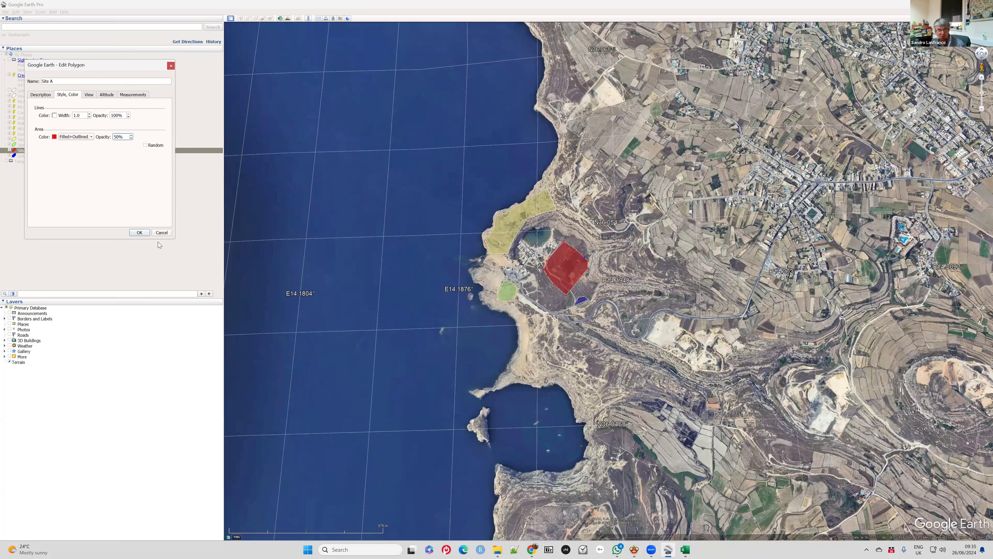
left_click(139, 233)
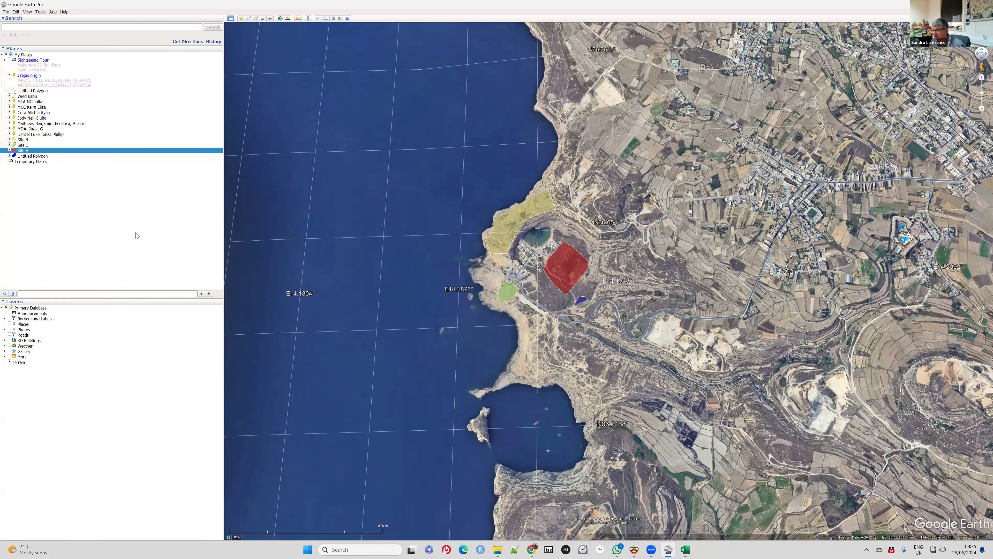
Rename the blue untitled polygon as Site D
right_click(33, 156)
left_click(60, 191)
type("Site D")
key("Return")
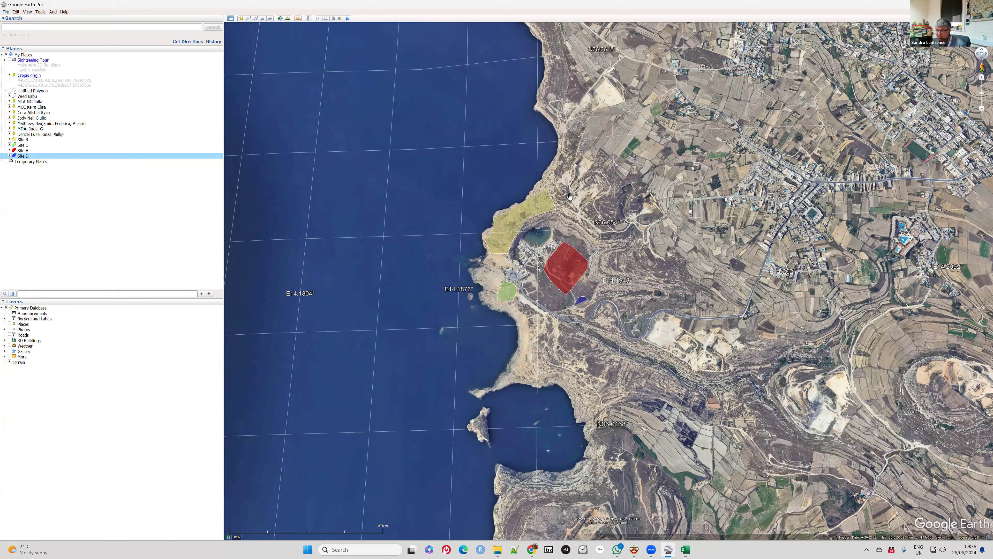
scroll(542, 301, "up", 5)
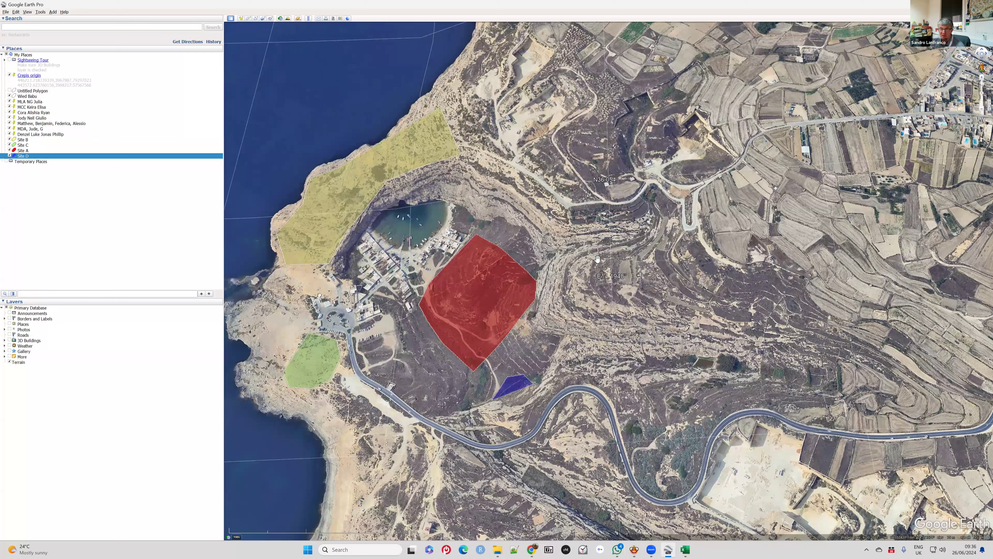
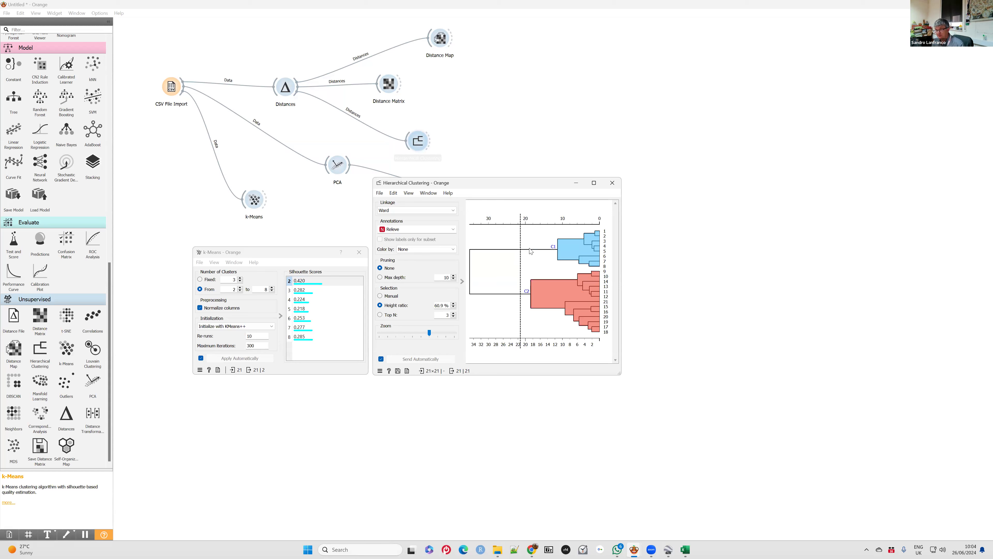
Switch to Google Earth Pro and tile it on the right half of the screen beside Orange's Hierarchical Clustering window
left_click(669, 547)
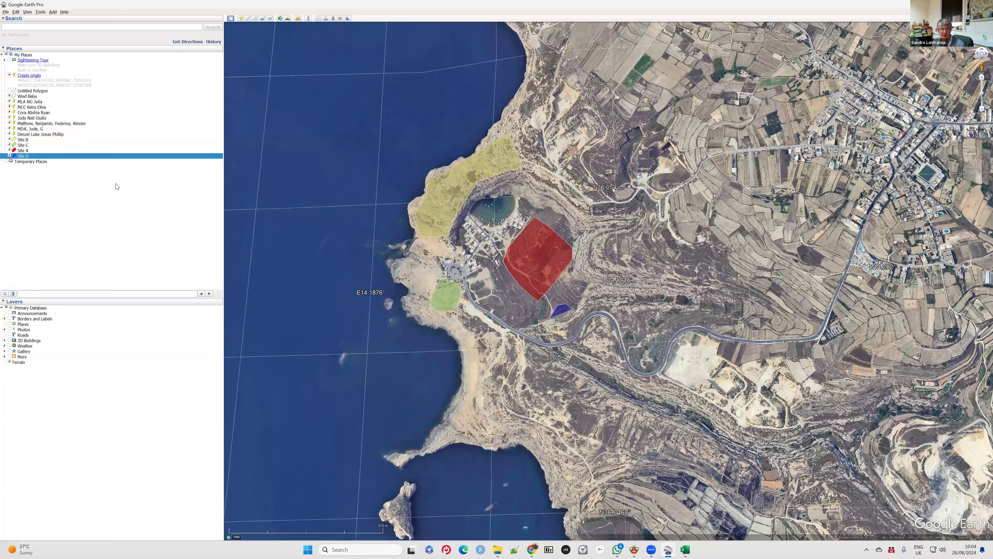
key("super+Right")
key("Return")
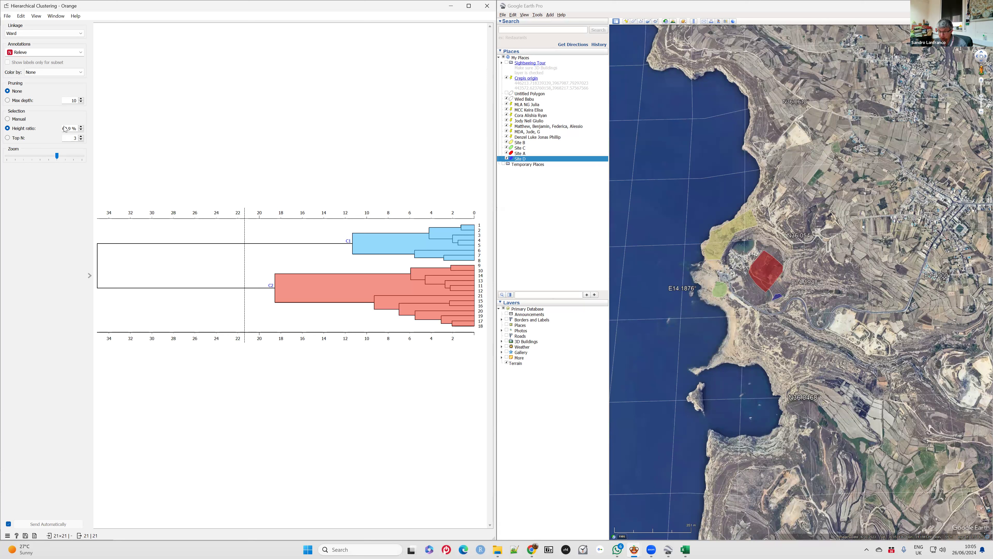
Open Dwejra 2024 for analysis.xlsx from the Datasets folder in Excel
mouse_move(498, 549)
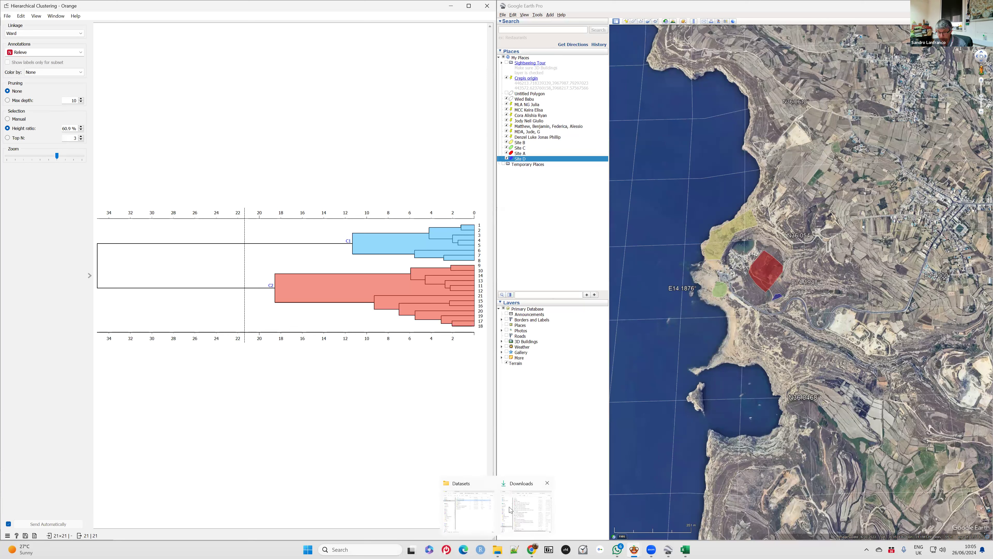
left_click(472, 510)
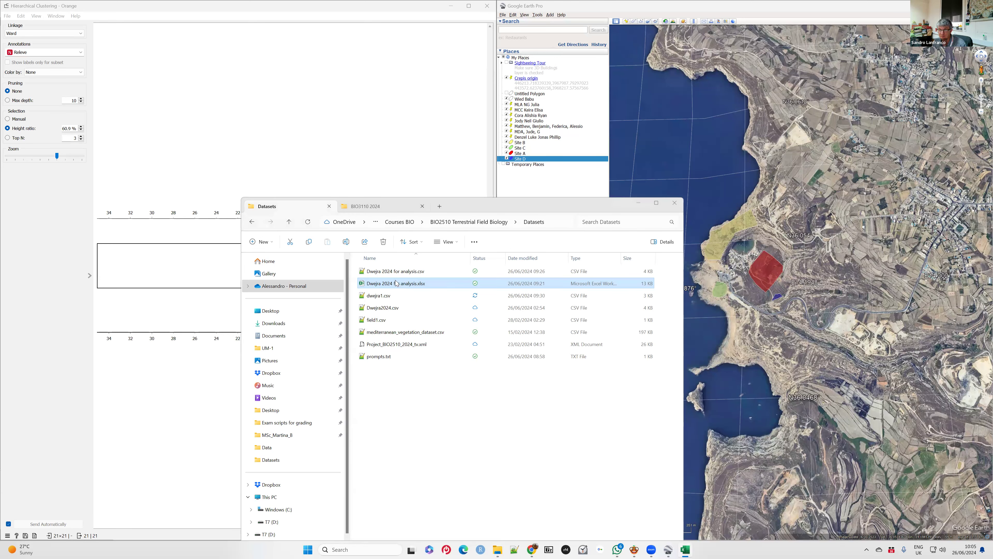
double_click(395, 283)
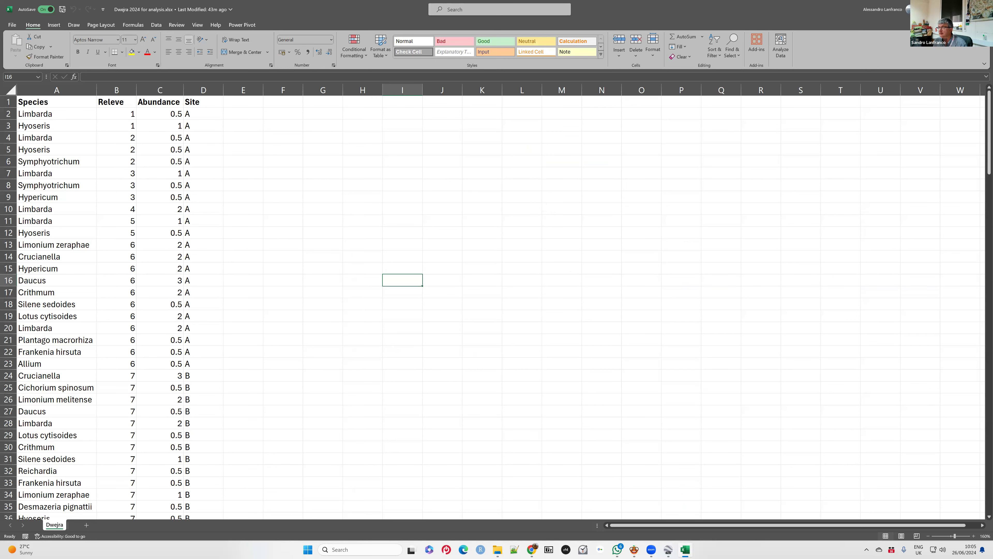
Tile the Excel workbook on the left half of the screen with the Hierarchical Clustering window on the right half
key("super")
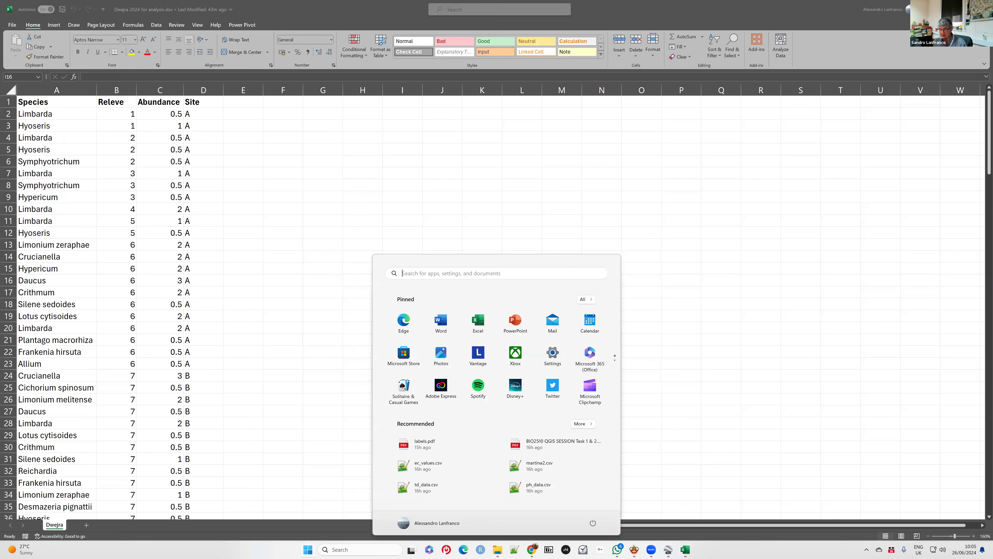
key("Escape")
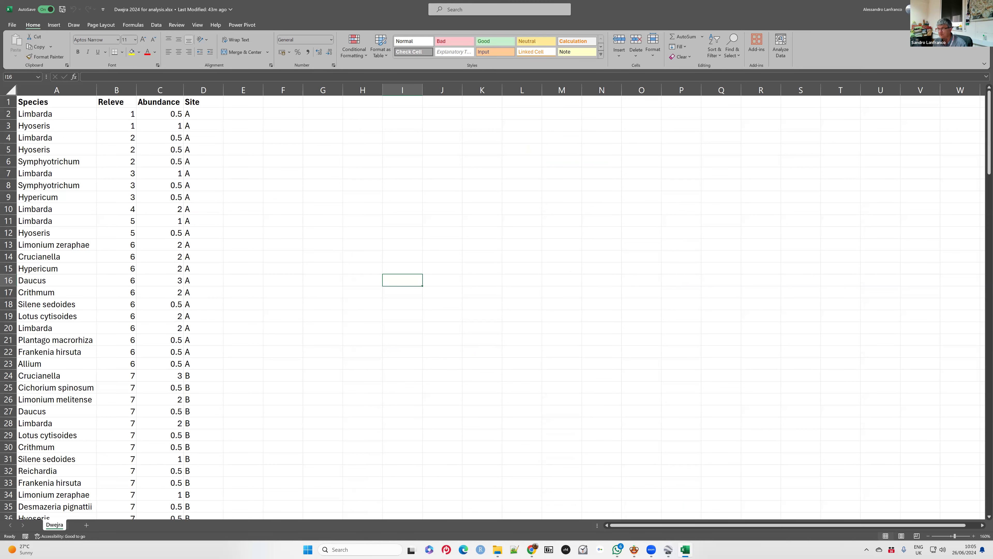
key("super+Left")
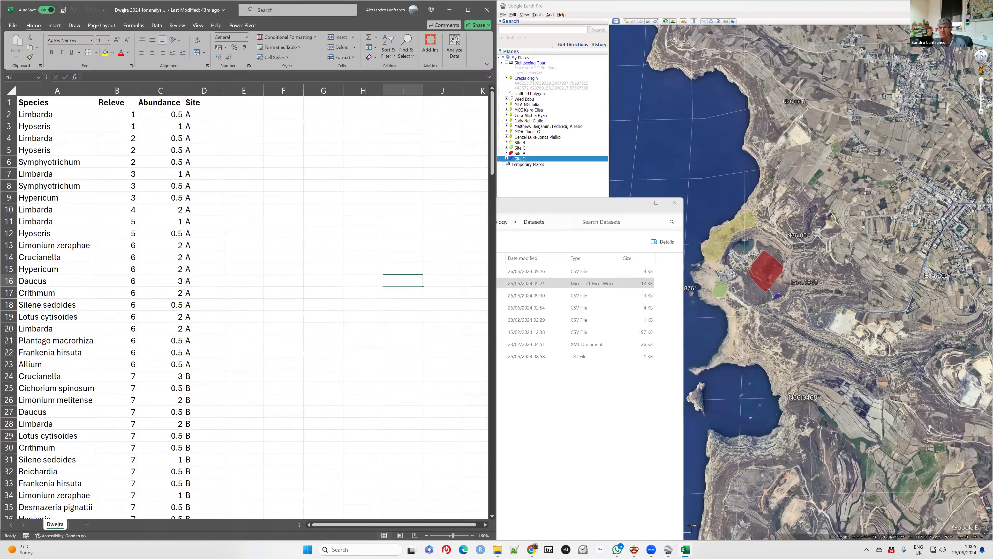
key("super+Left")
key("super+Left")
key("super+Left")
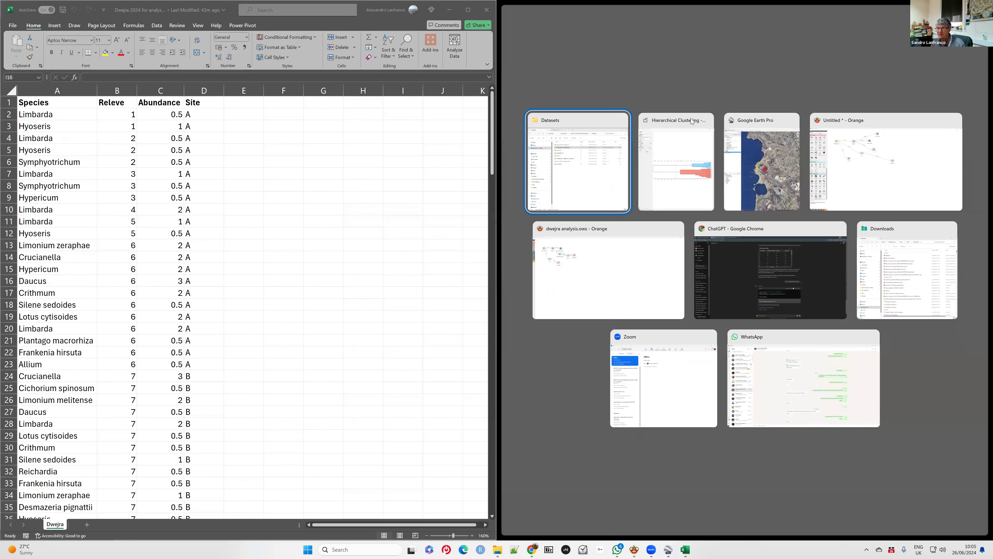
left_click(668, 154)
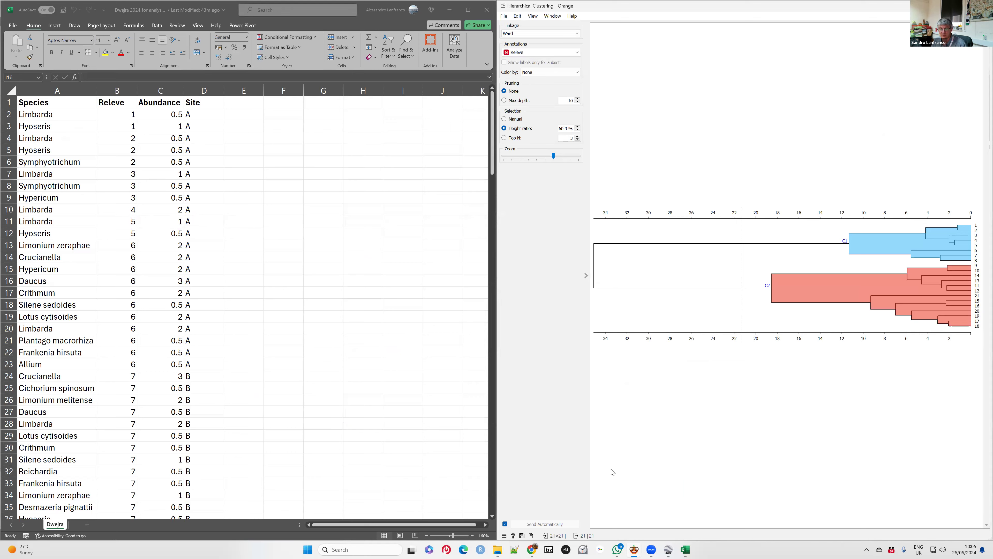
Switch to ChatGPT in Chrome and ask "in windows 11 how do i arrange three windows"
left_click(532, 550)
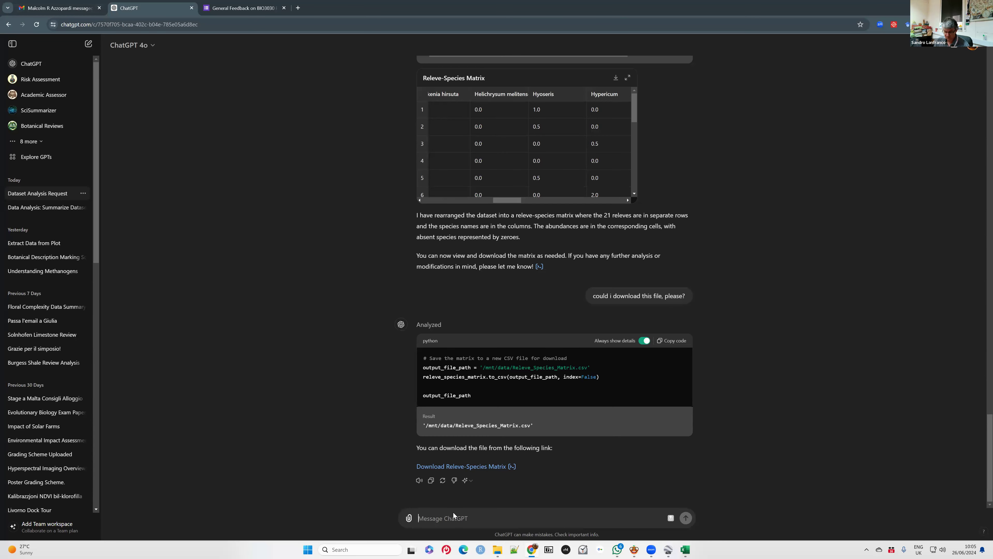
type("in windows 11")
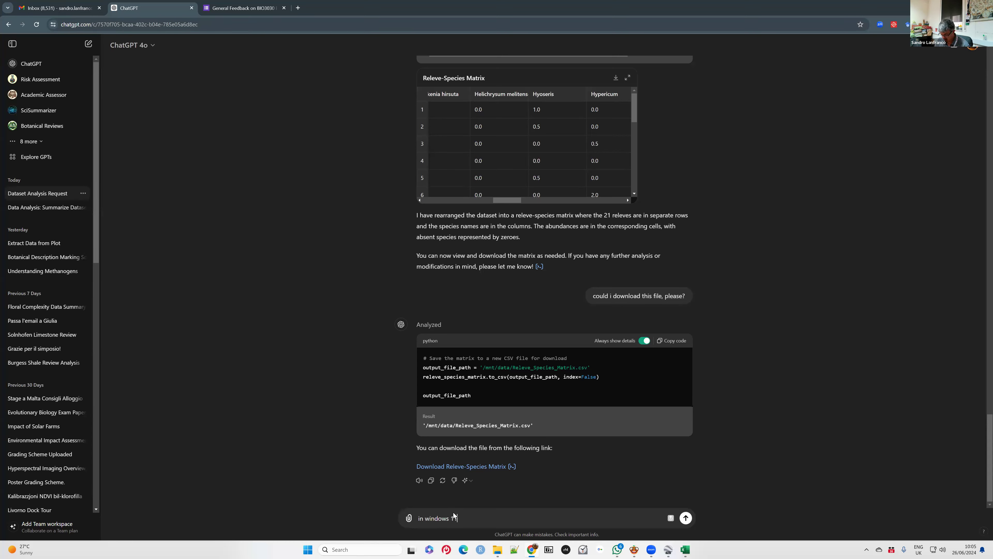
type(" how do i arrange three windows")
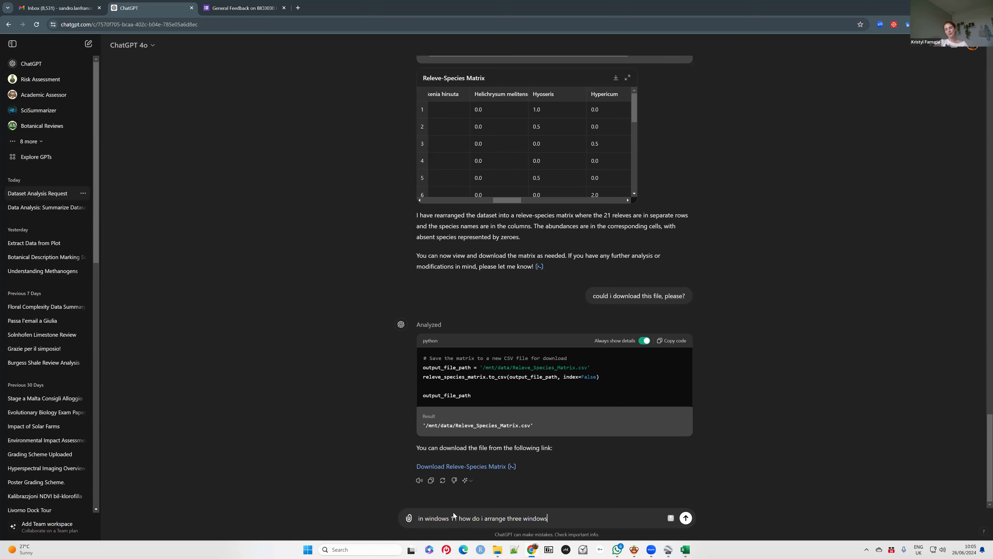
key("Return")
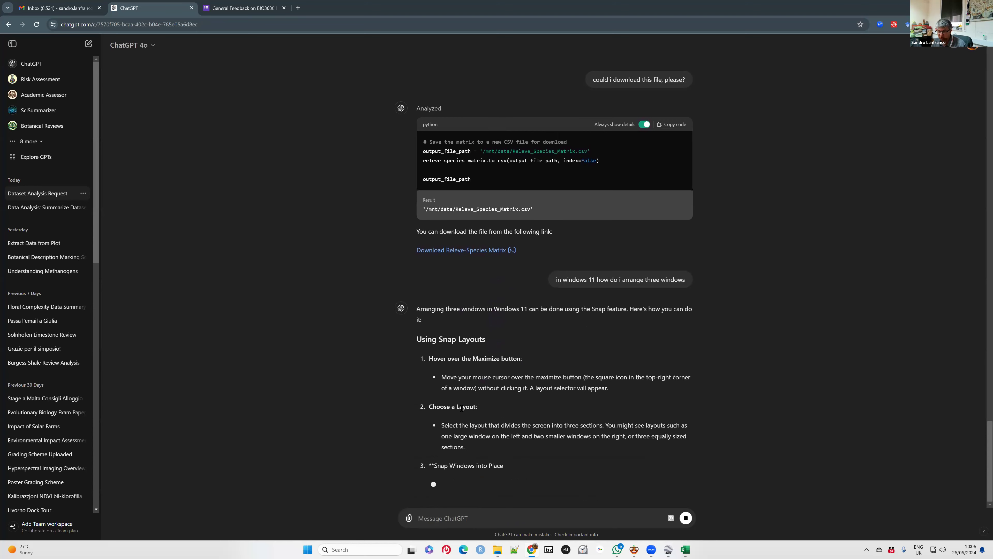
Try to arrange Chrome, the Orange canvas, Excel and the Hierarchical Clustering window in a four-quadrant layout
mouse_move(966, 7)
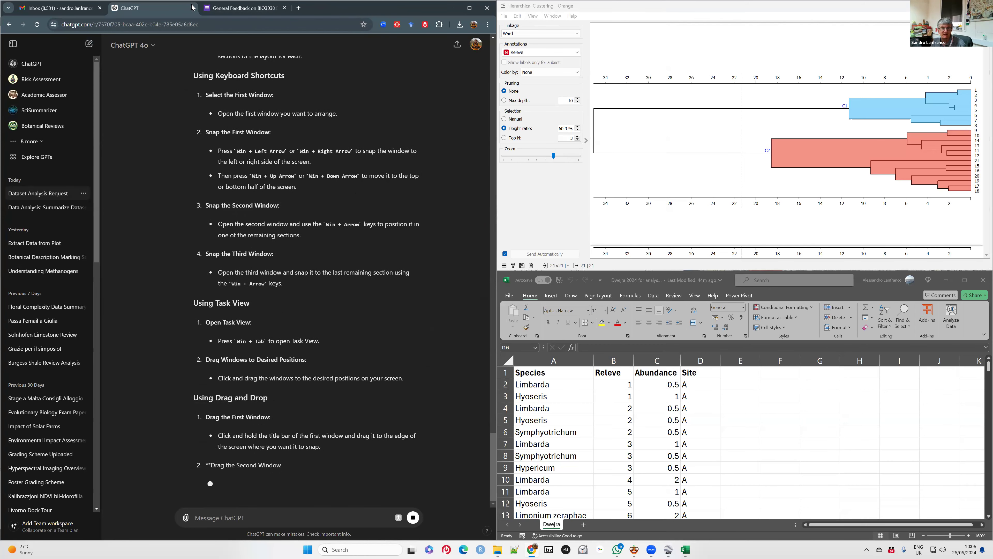
left_click(217, 12)
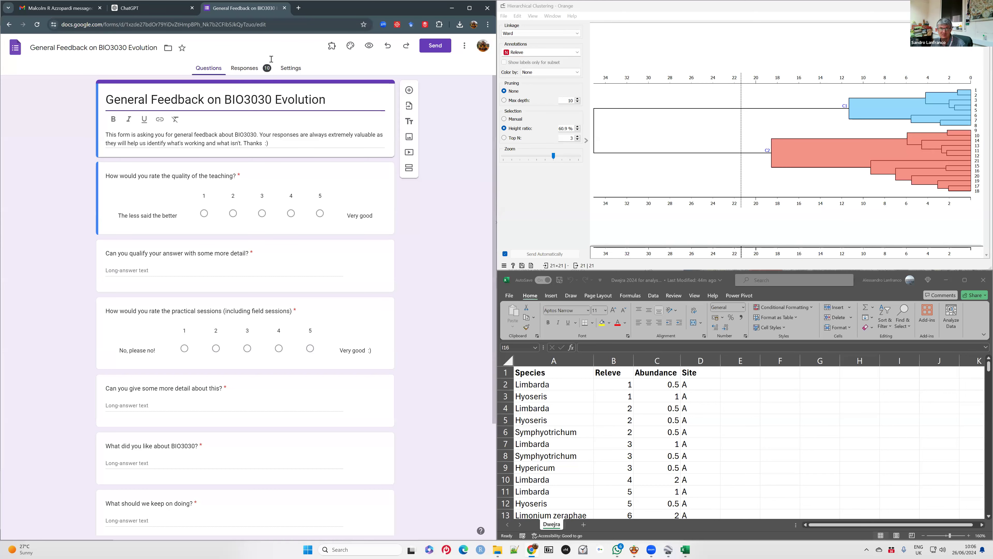
left_click(453, 8)
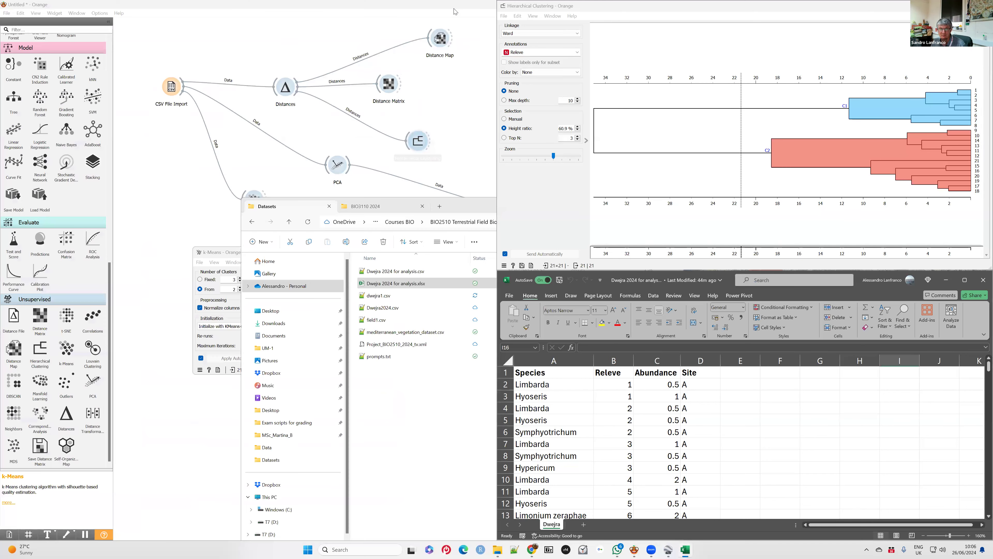
left_click(438, 8)
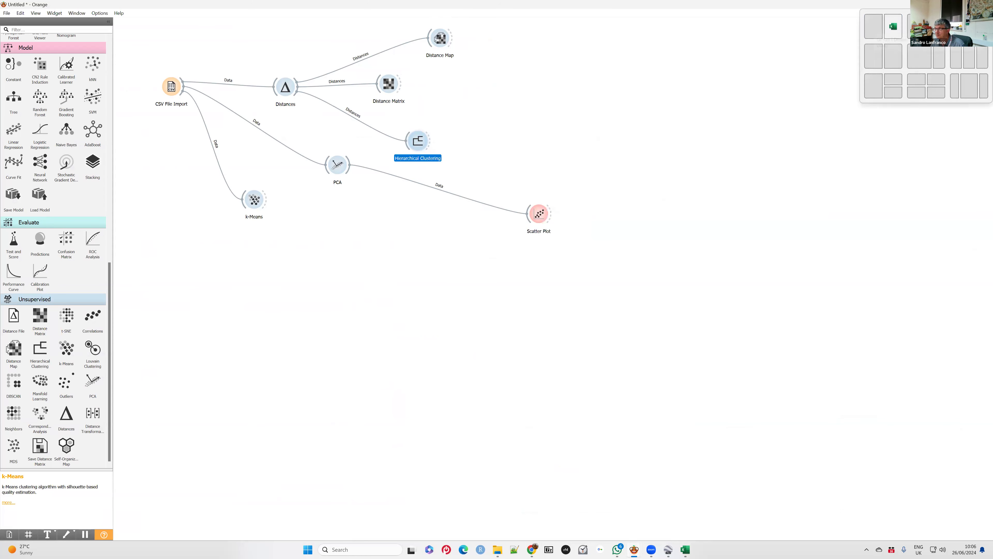
left_click(960, 20)
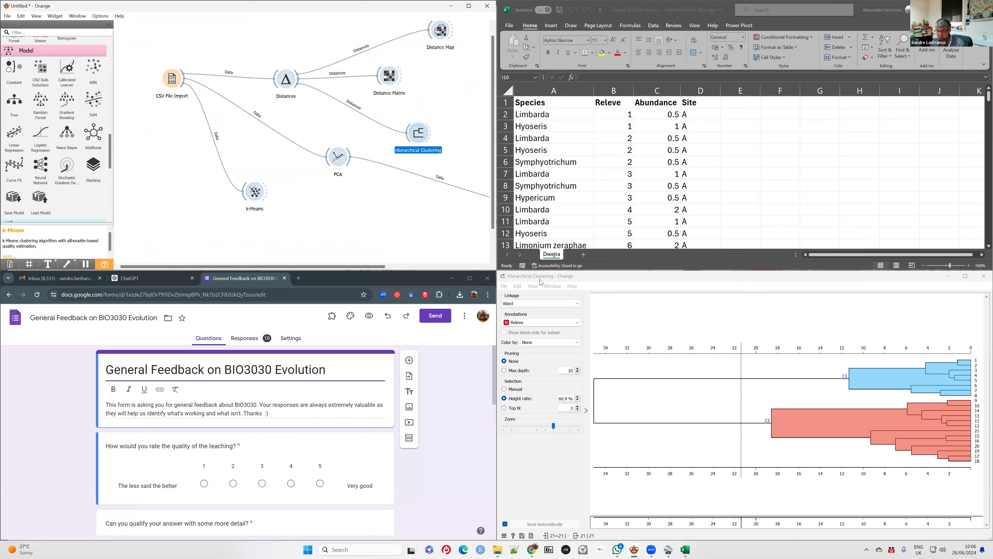
Tile Google Earth Pro on the left half beside stacked Orange and Excel windows, and place the Hierarchical Clustering dendrogram over the Orange canvas
left_click(667, 550)
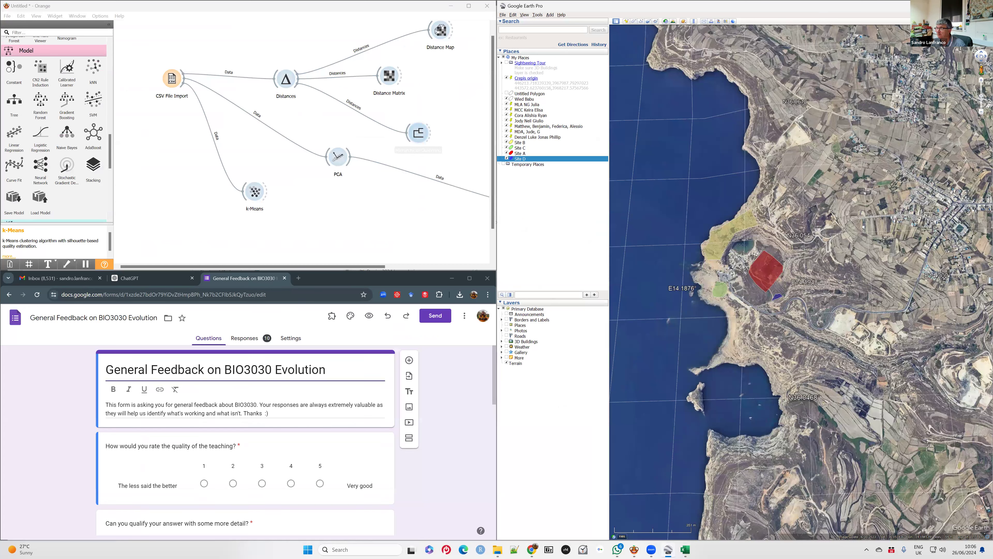
mouse_move(965, 6)
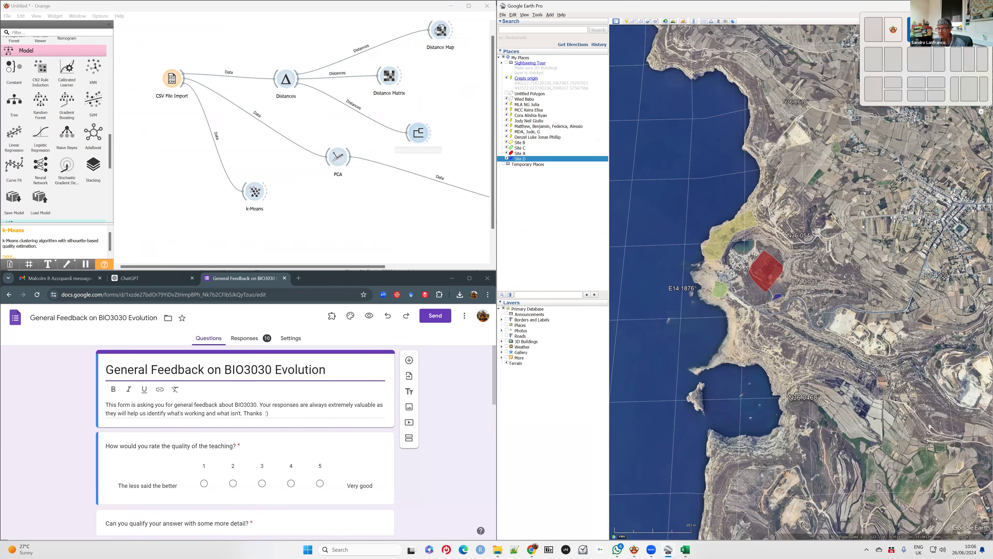
left_click(917, 30)
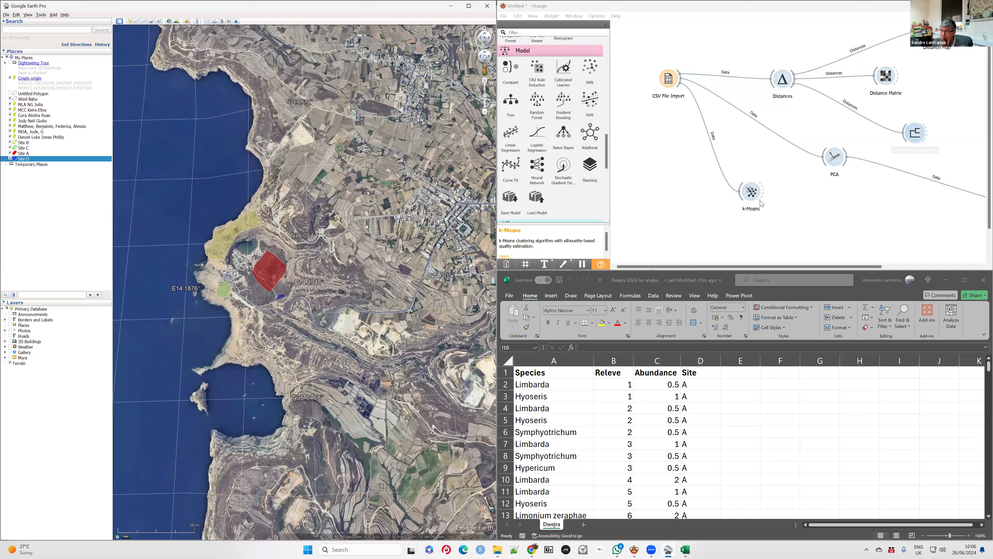
double_click(919, 137)
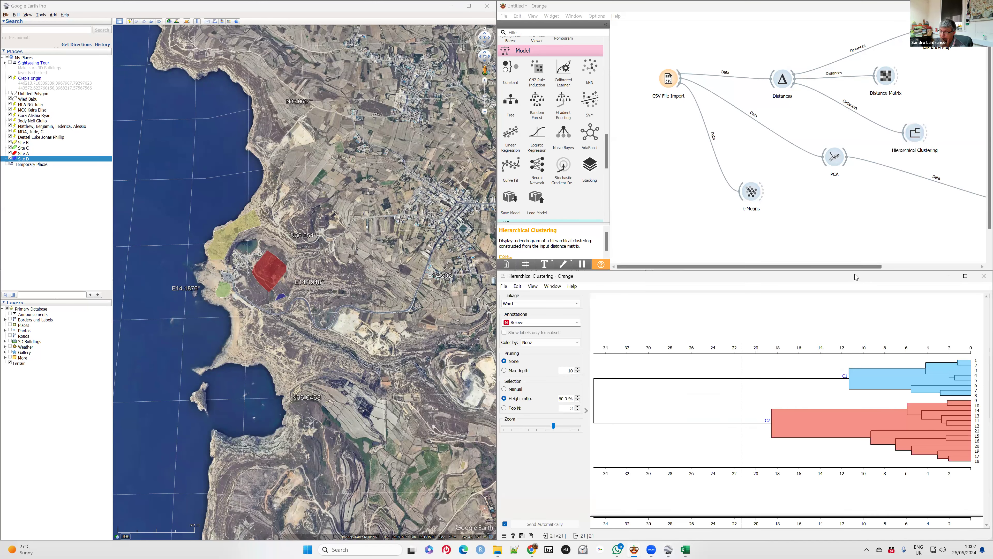
left_click_drag(855, 276, 794, 44)
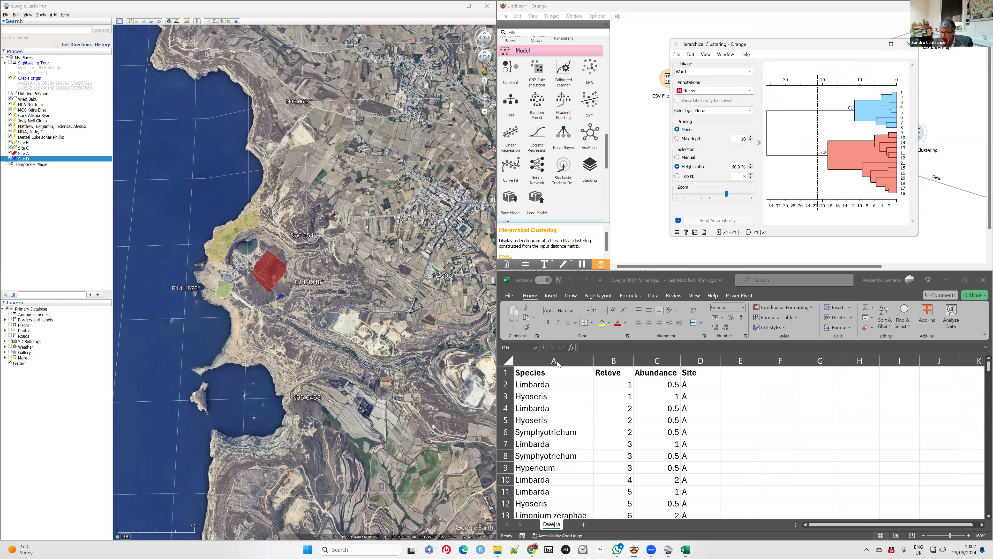
Move the dendrogram's cut-off line to a height ratio of about 49.0 % after checking the Site A rows and polygon
scroll(631, 430, "down", 1)
scroll(633, 431, "down", 3)
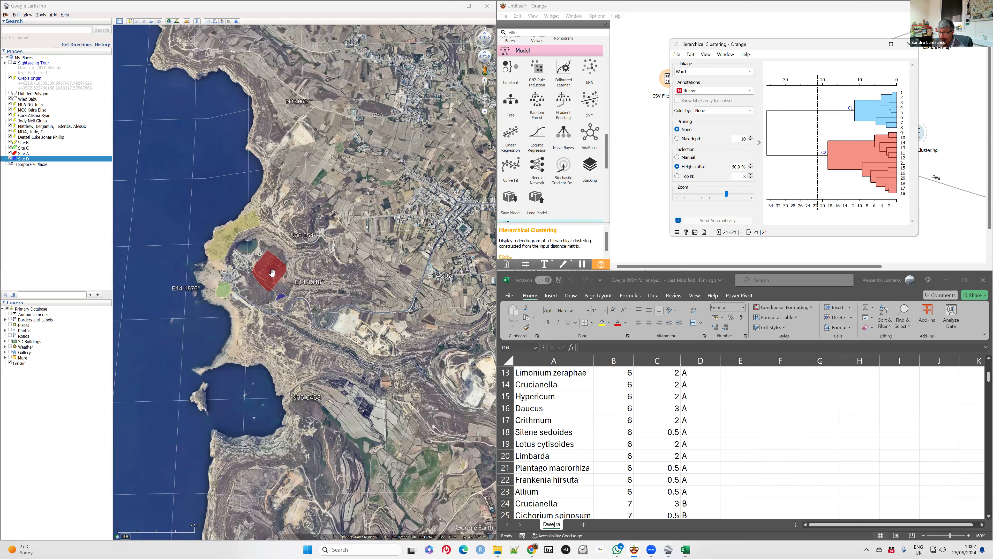
scroll(272, 273, "down", 1)
scroll(272, 273, "up", 1)
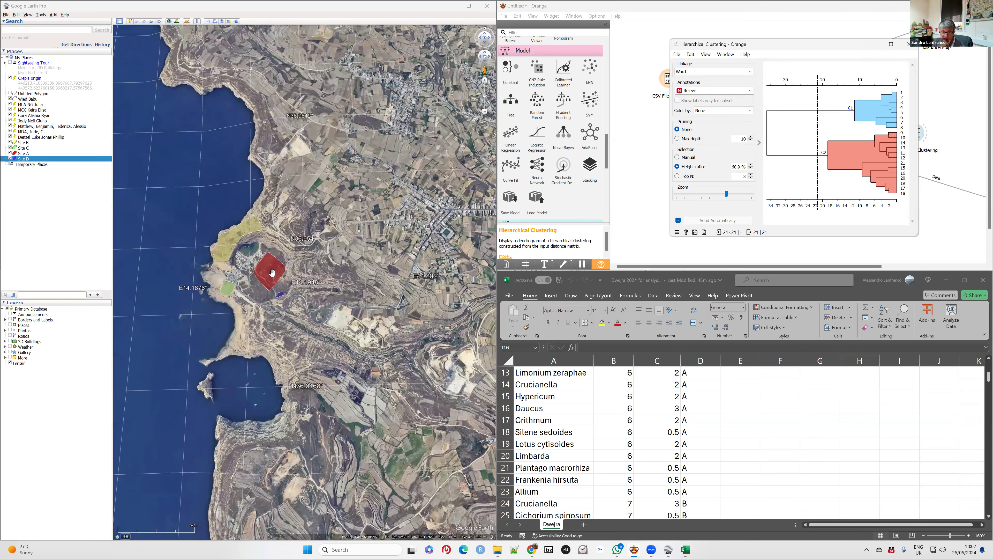
scroll(272, 273, "up", 3)
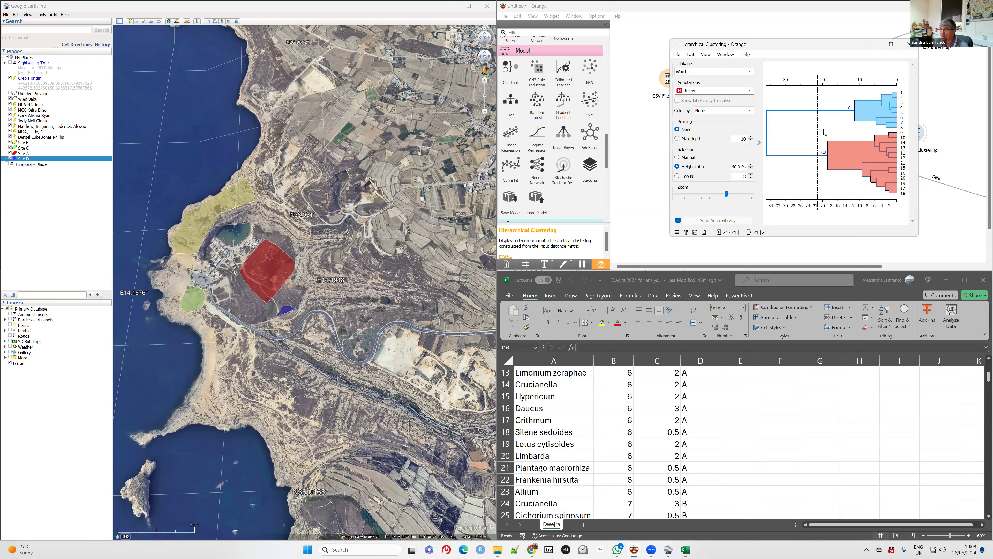
left_click_drag(817, 132, 833, 133)
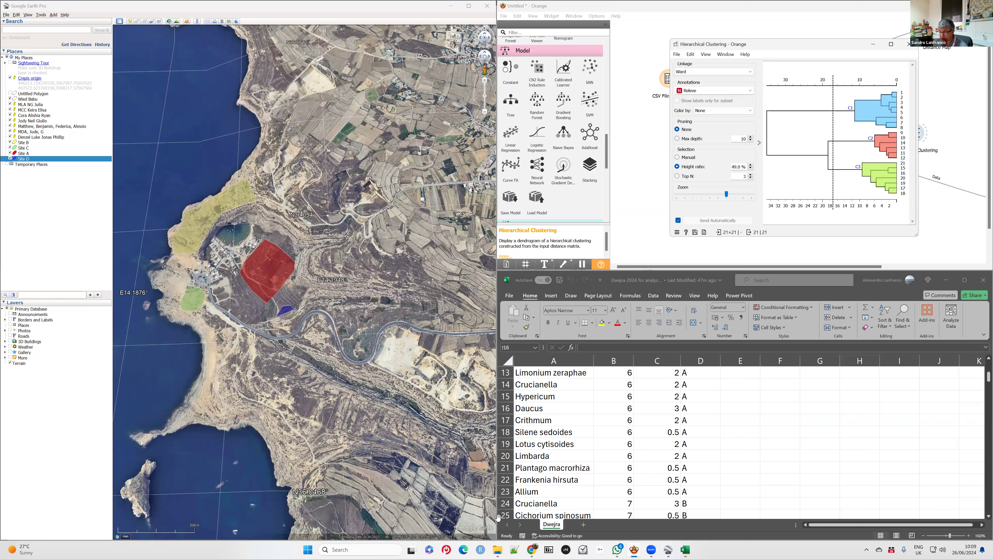
Examine the site assignments of releves 14 to 21 in the Dwejra worksheet
scroll(694, 479, "down", 10)
scroll(694, 478, "down", 12)
scroll(693, 478, "down", 13)
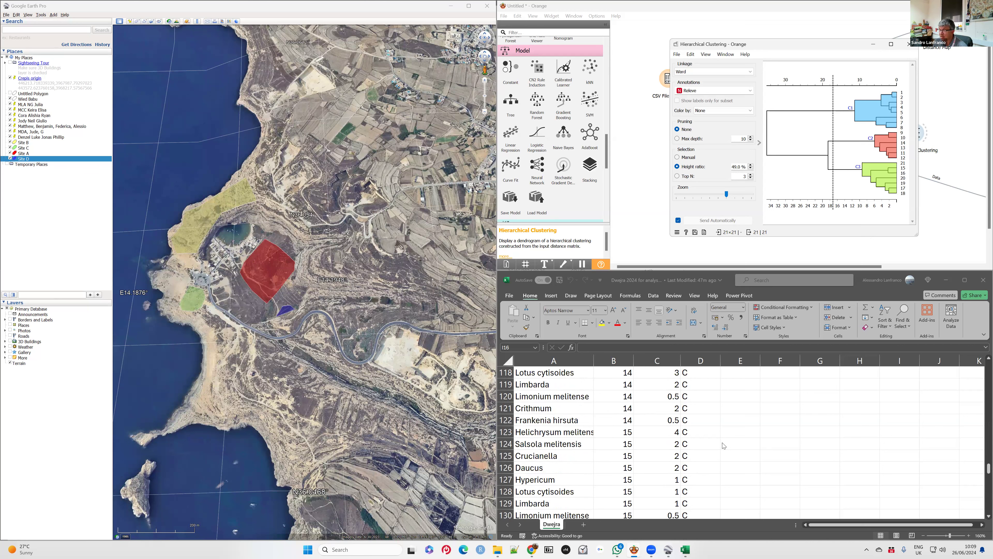
scroll(724, 445, "down", 4)
scroll(723, 445, "down", 13)
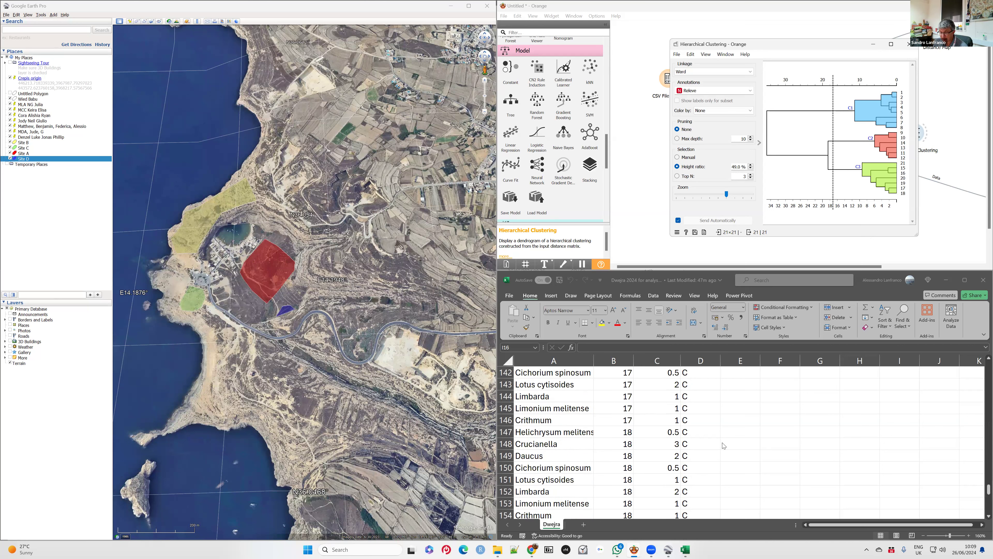
scroll(723, 445, "up", 3)
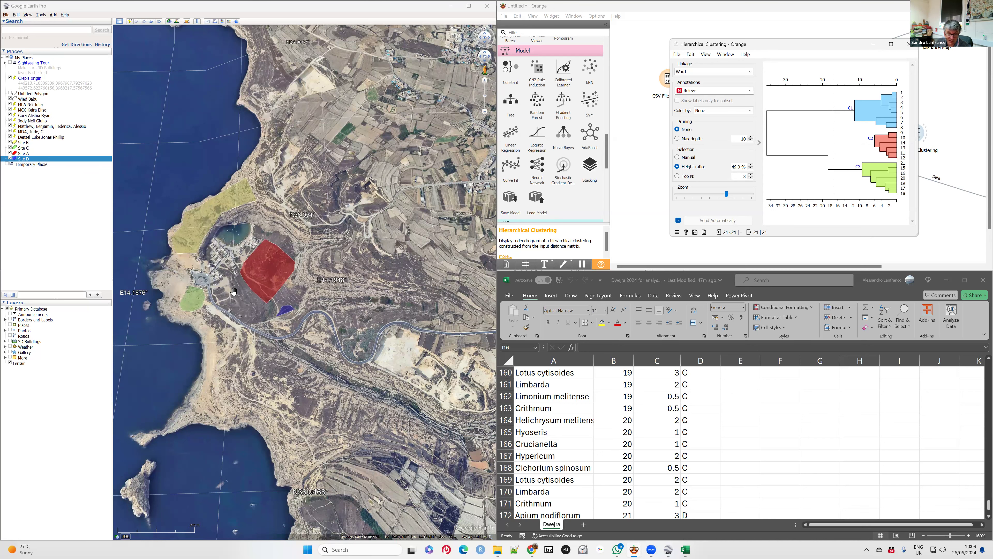
Inspect the four coloured site polygons and their surroundings close up on the Google Earth map
scroll(235, 289, "up", 1)
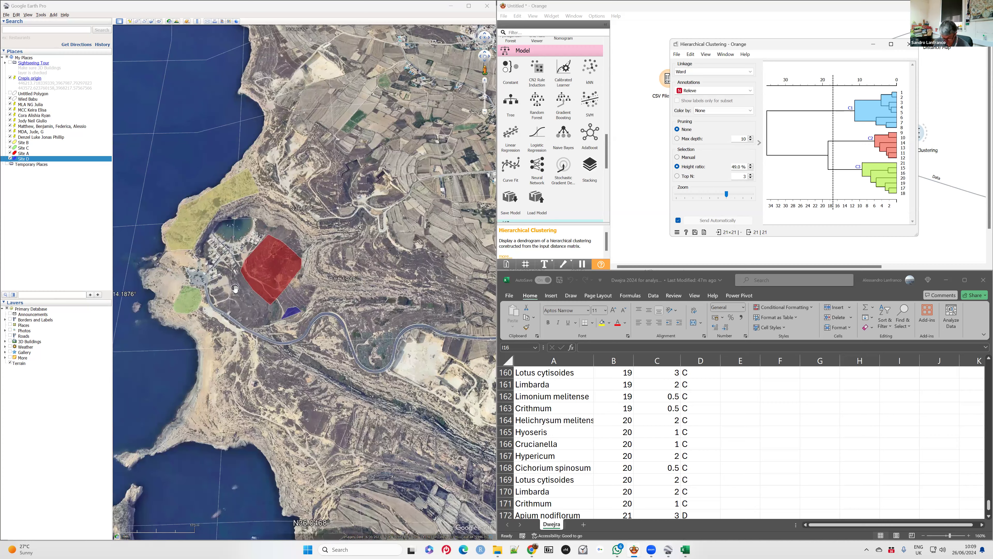
scroll(235, 289, "up", 1)
scroll(235, 289, "up", 1)
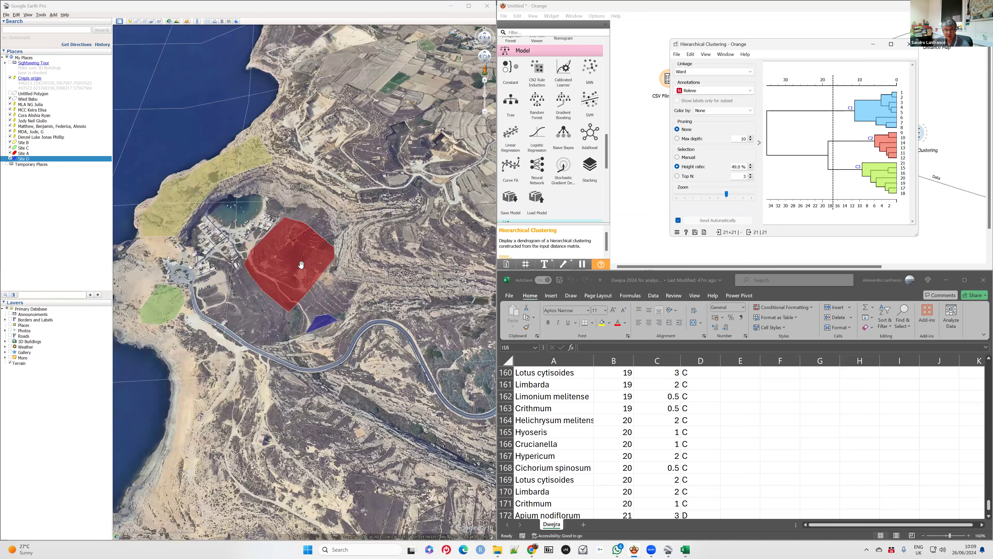
scroll(333, 262, "down", 1)
left_click_drag(277, 267, 335, 265)
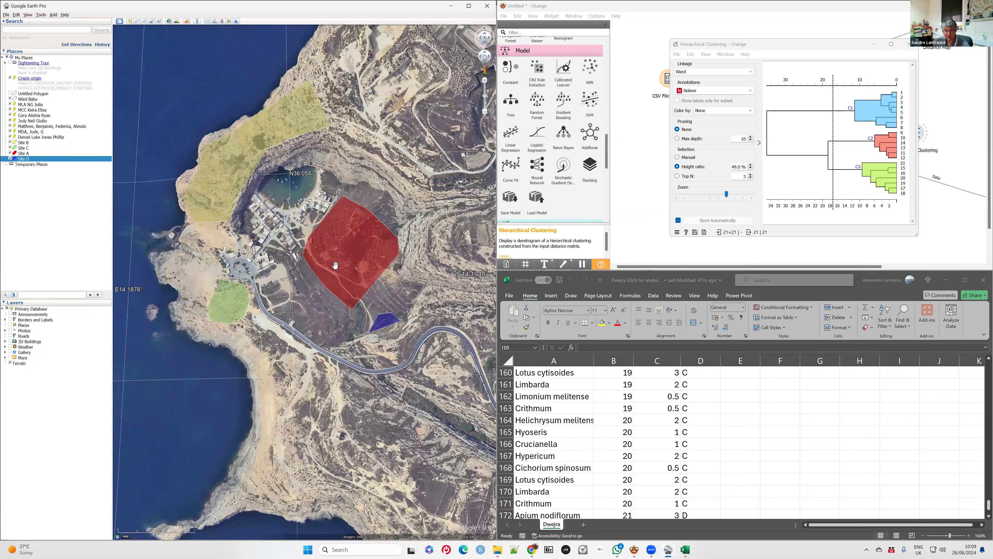
scroll(336, 265, "up", 1)
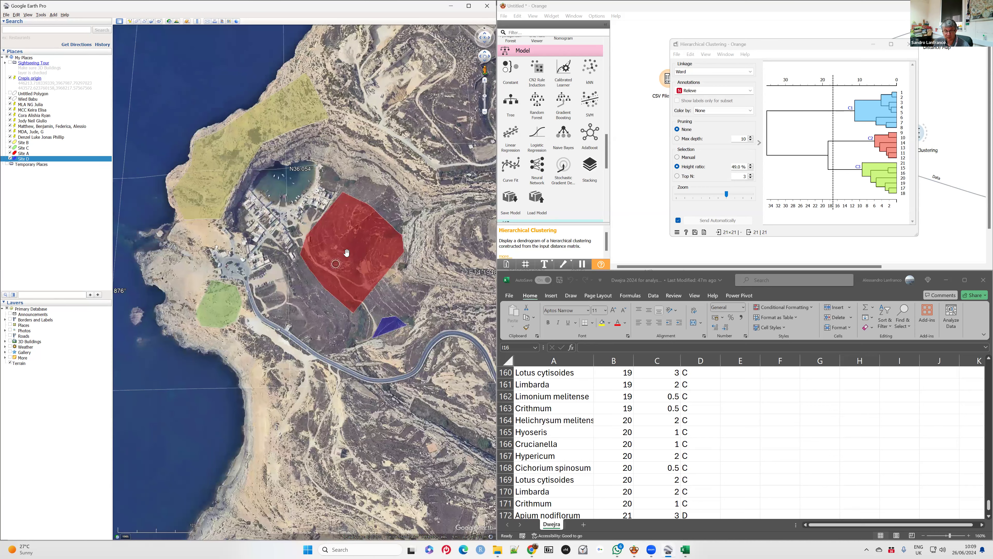
scroll(347, 253, "up", 1)
scroll(395, 196, "up", 1)
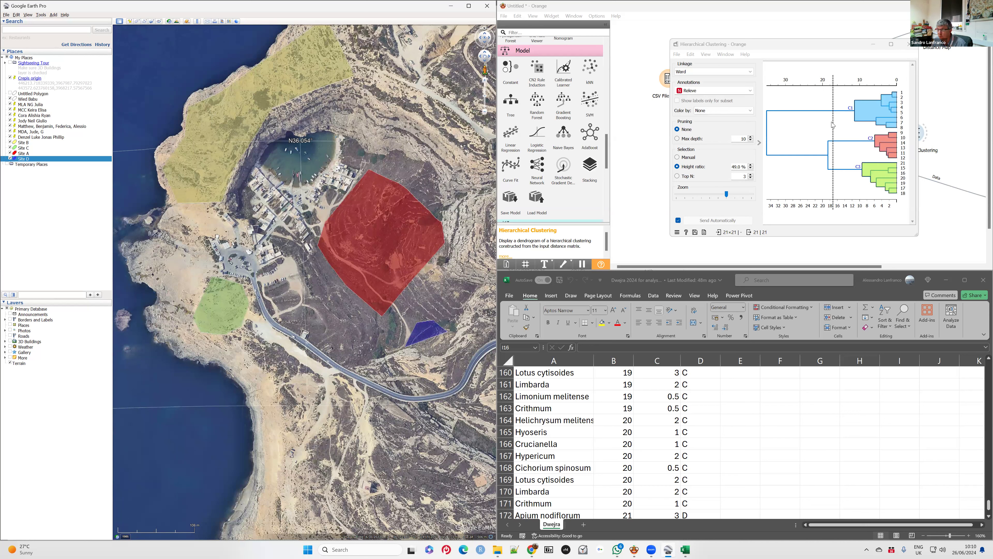
Move the dendrogram's cut-off line to a height ratio of about 28.1 %, and settle it at about 71.9 %
left_click_drag(834, 123, 860, 122)
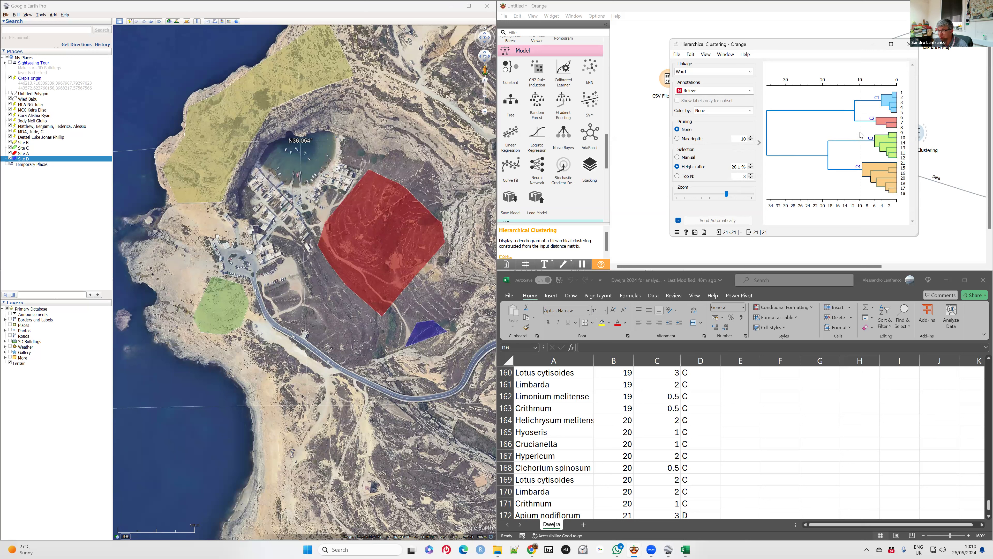
left_click_drag(860, 133, 803, 136)
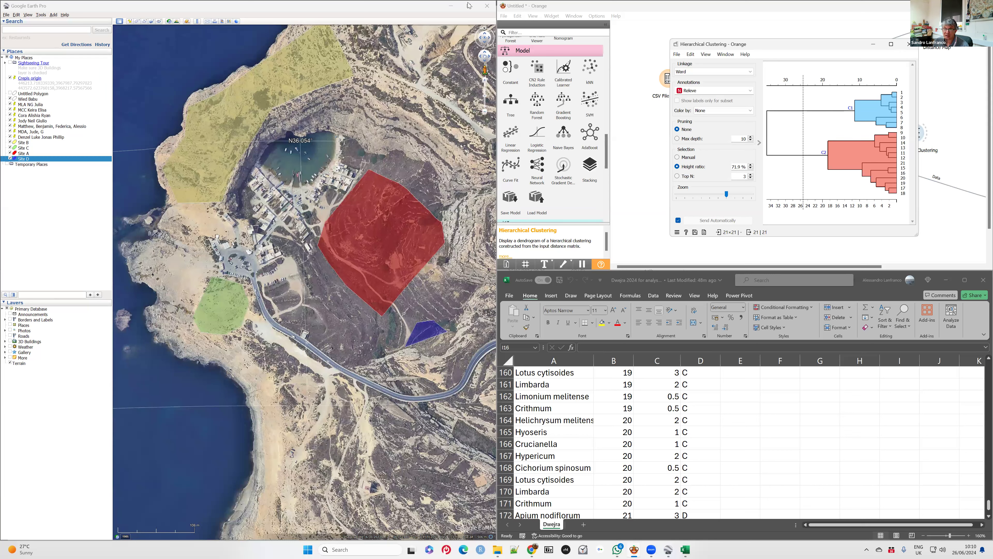
Maximise Google Earth Pro and hide the Site A, Site B, Site C and Site D polygons on the map
left_click(471, 18)
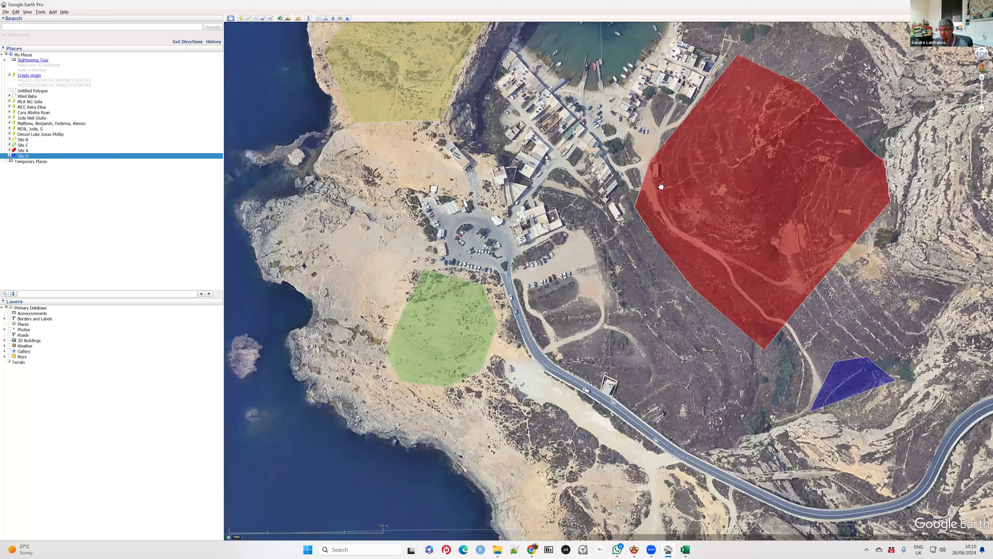
scroll(565, 208, "down", 3)
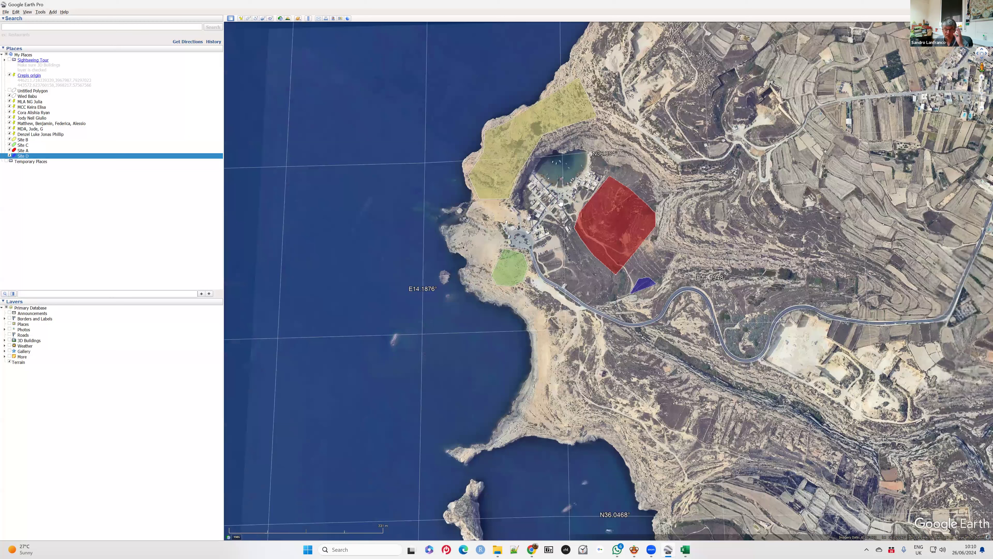
scroll(559, 201, "down", 1)
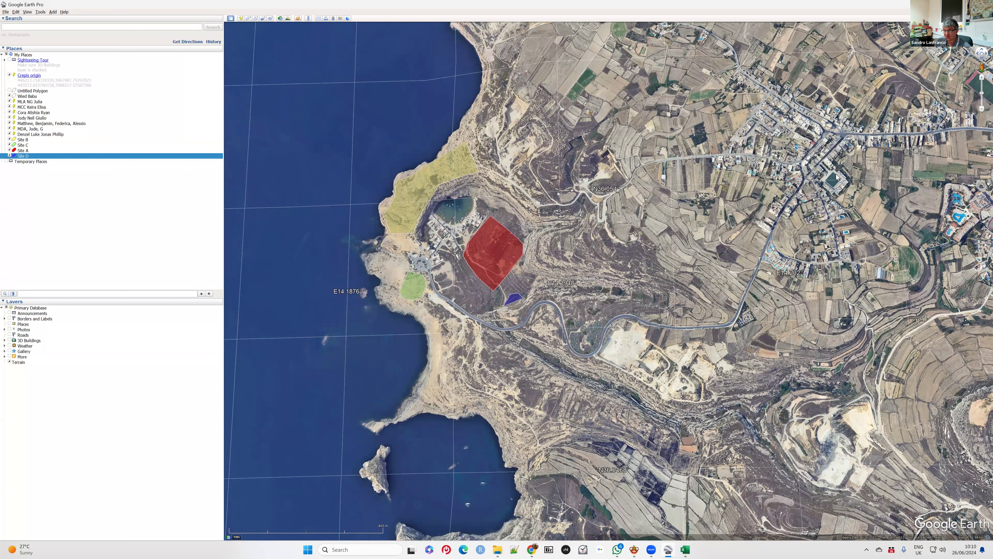
left_click(9, 140)
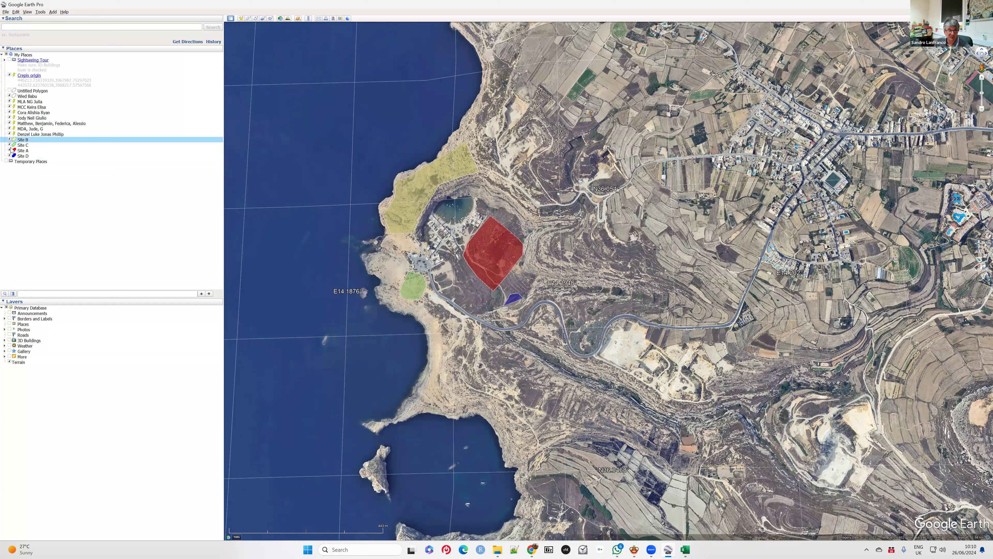
left_click(10, 156)
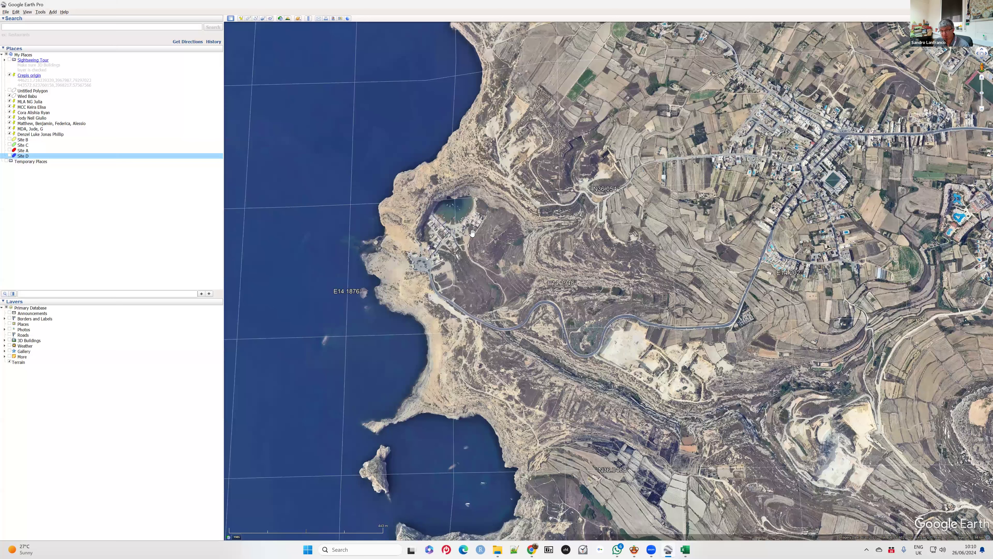
scroll(473, 232, "up", 2)
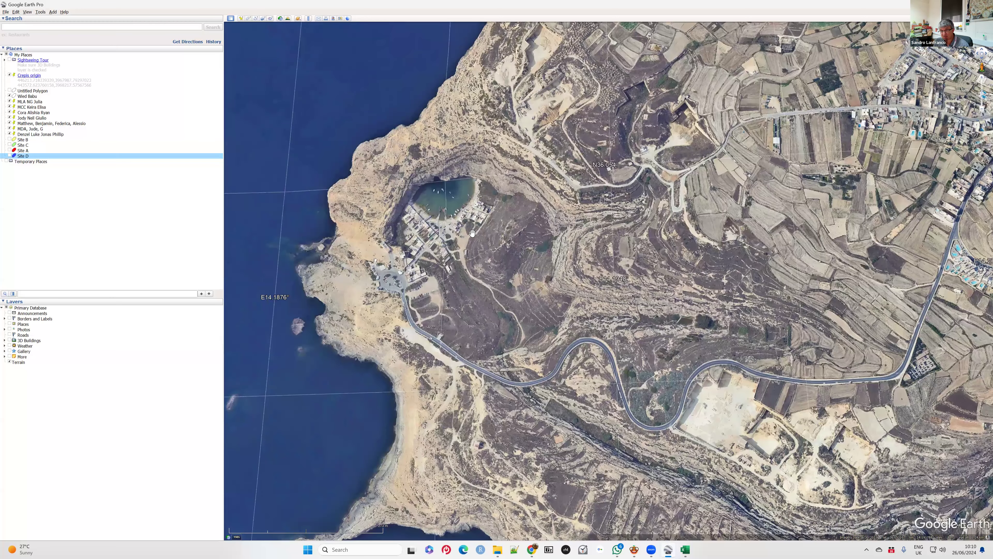
scroll(473, 233, "down", 1)
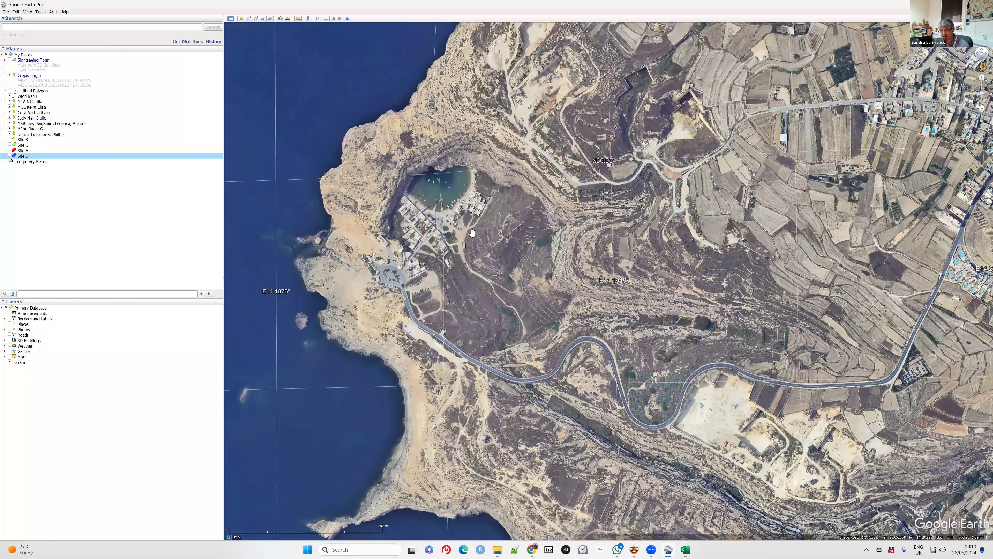
Start a new polygon and trace its first edge along the southern shore of the round bay, from east to west
scroll(472, 232, "up", 1)
scroll(472, 232, "down", 1)
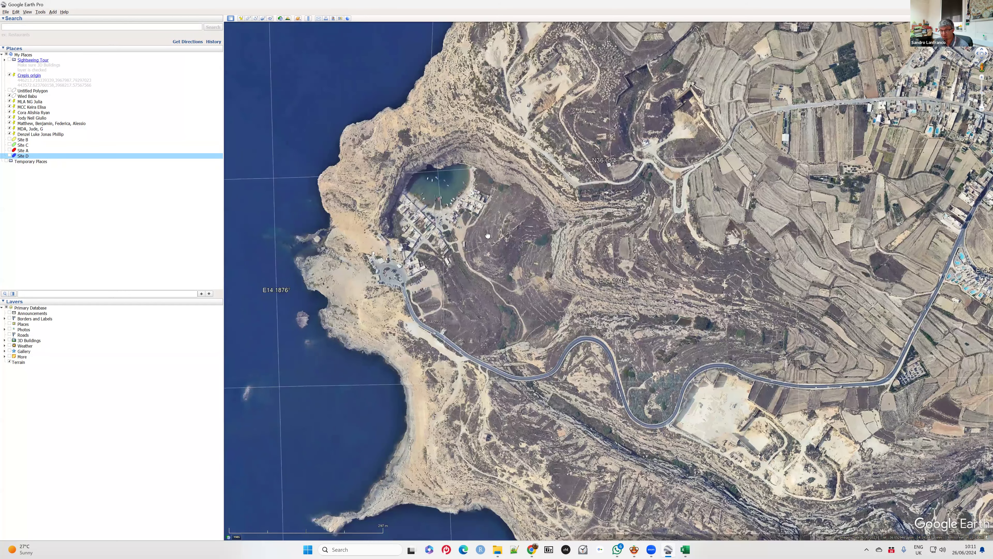
scroll(510, 245, "up", 3)
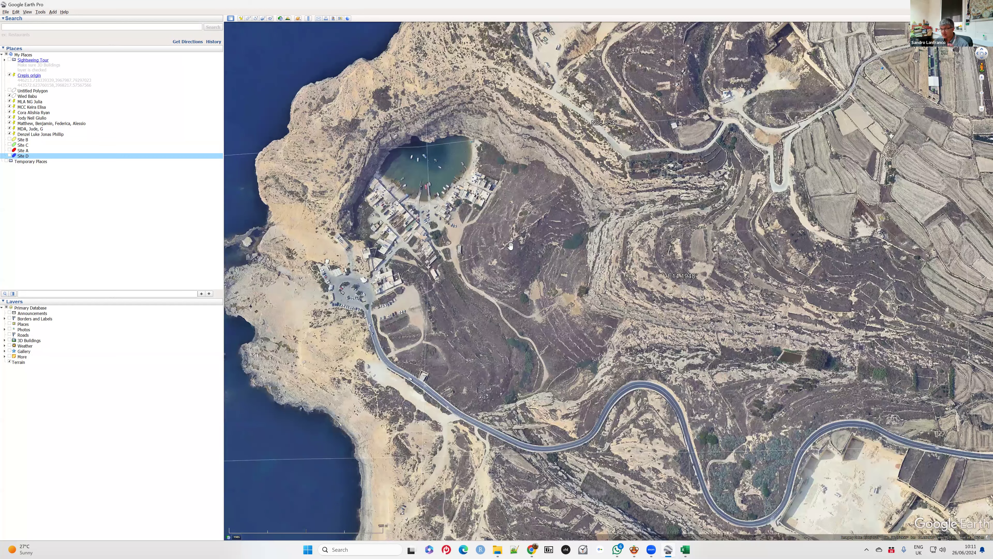
left_click(510, 245)
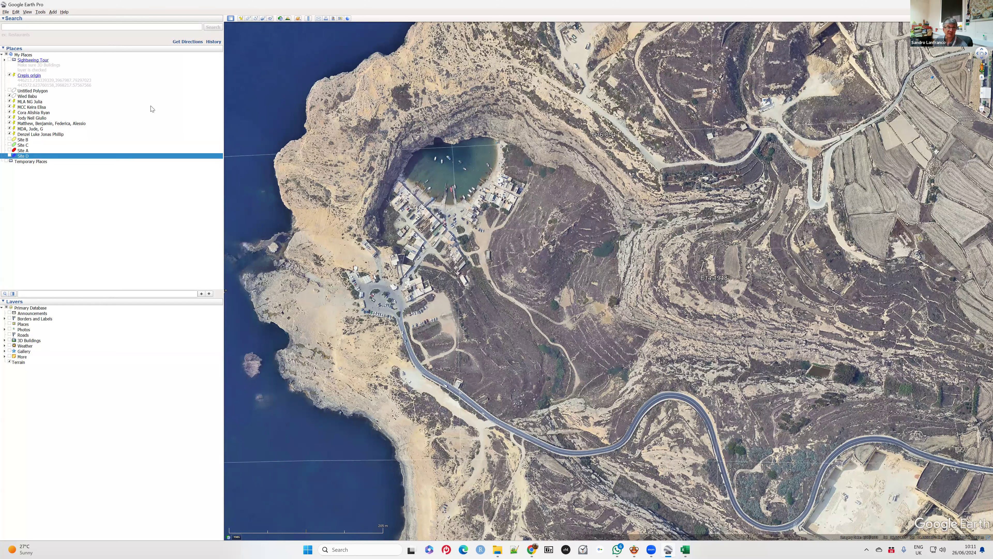
left_click(52, 12)
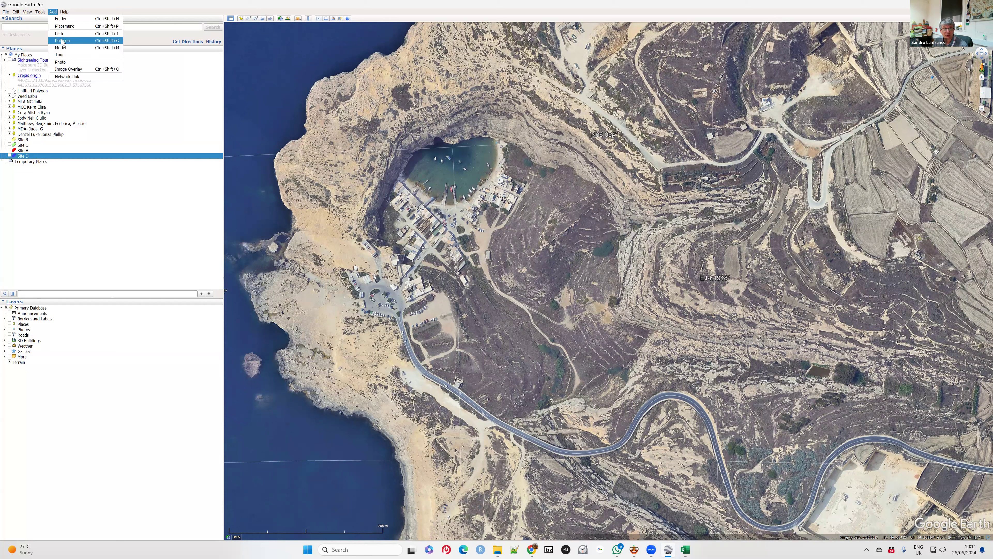
left_click(61, 41)
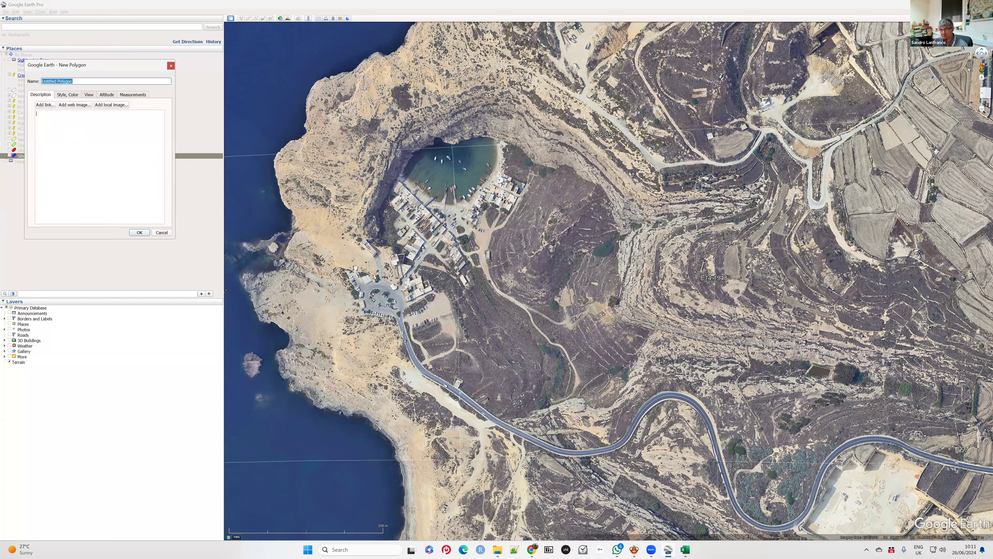
left_click(485, 187)
left_click(449, 203)
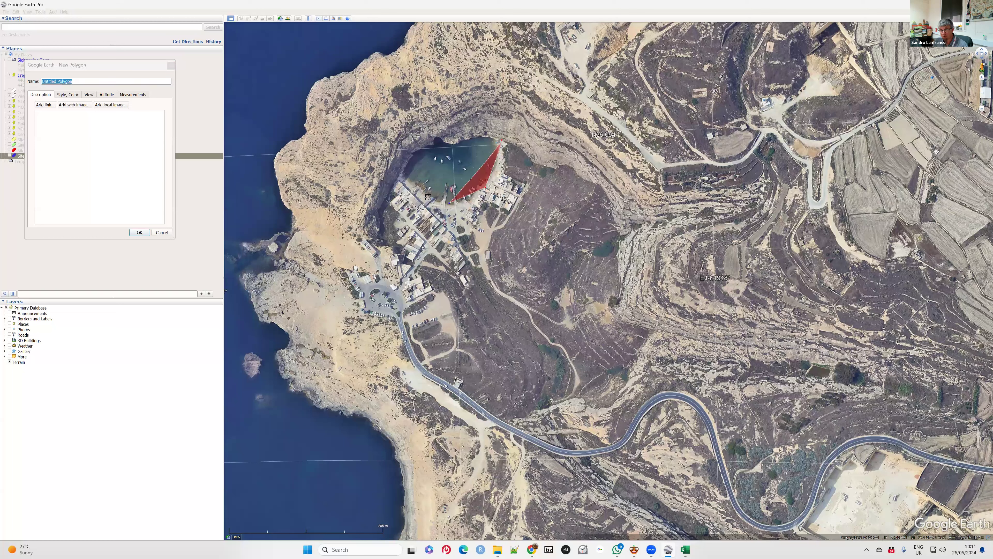
left_click(407, 180)
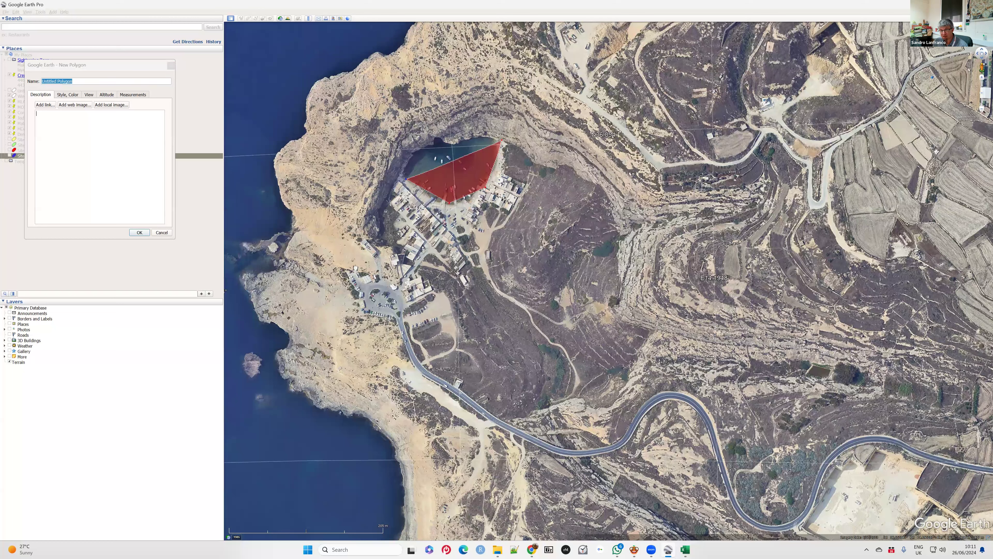
Continue the polygon's boundary down the west side of the village and along the road to the dark vegetation patch in the south
left_click(386, 214)
left_click(399, 253)
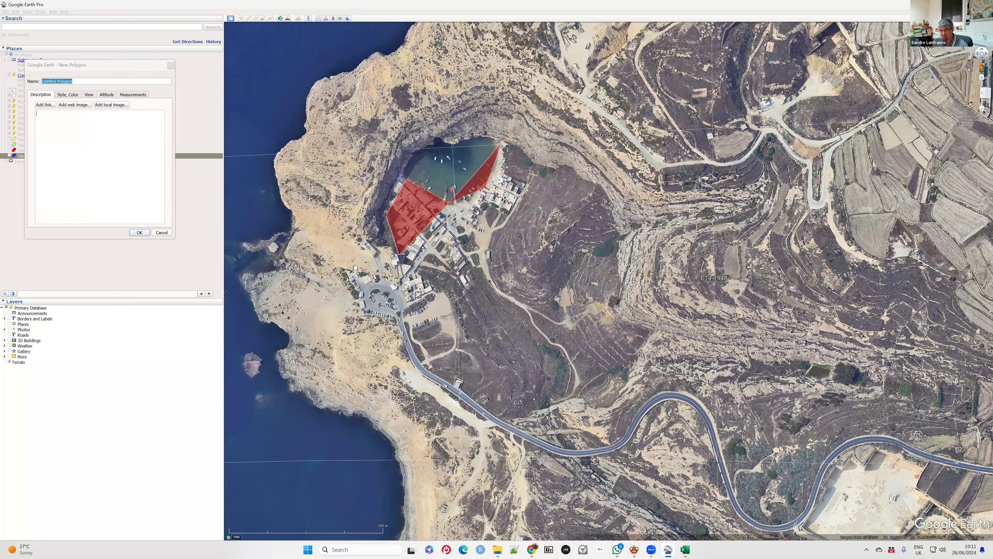
left_click(421, 277)
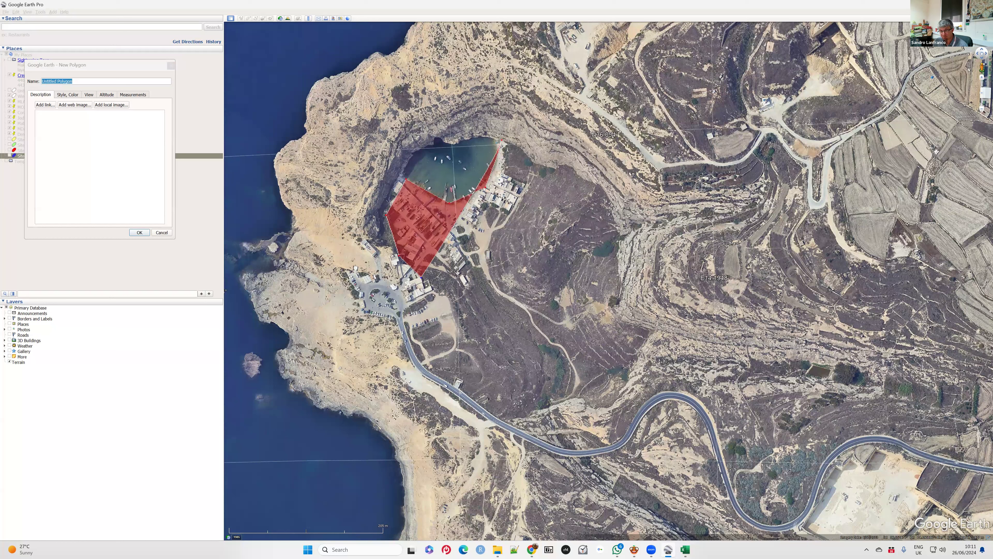
left_click(430, 367)
left_click(466, 390)
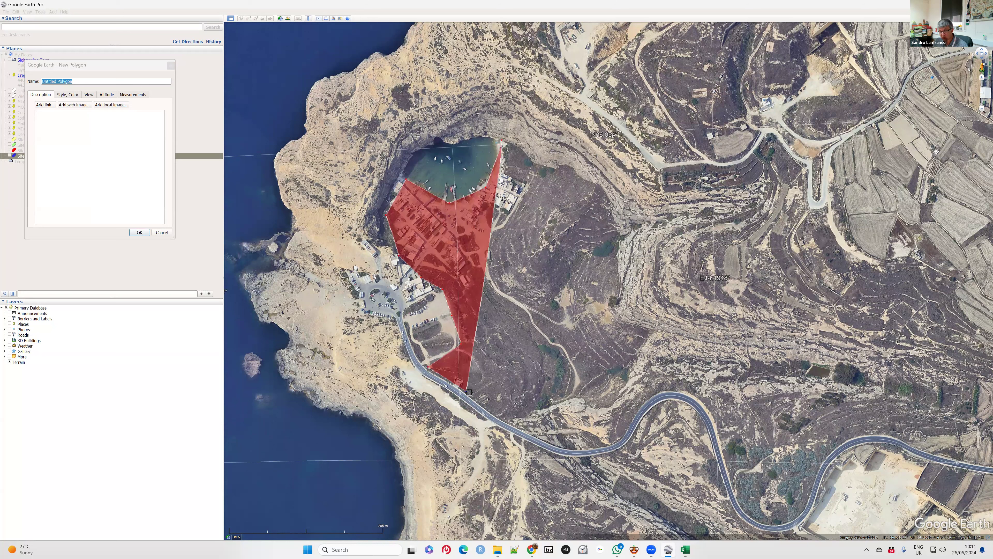
left_click(501, 416)
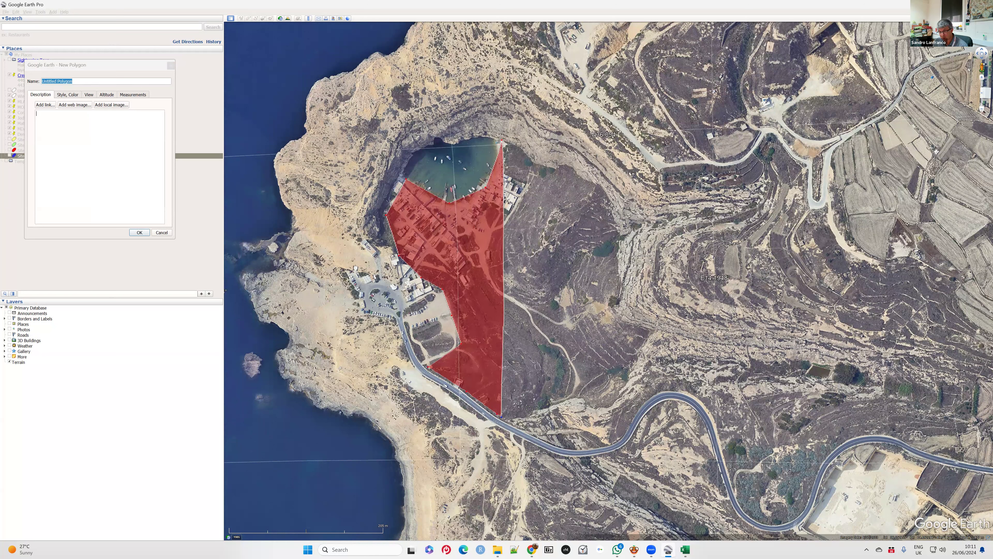
left_click(517, 417)
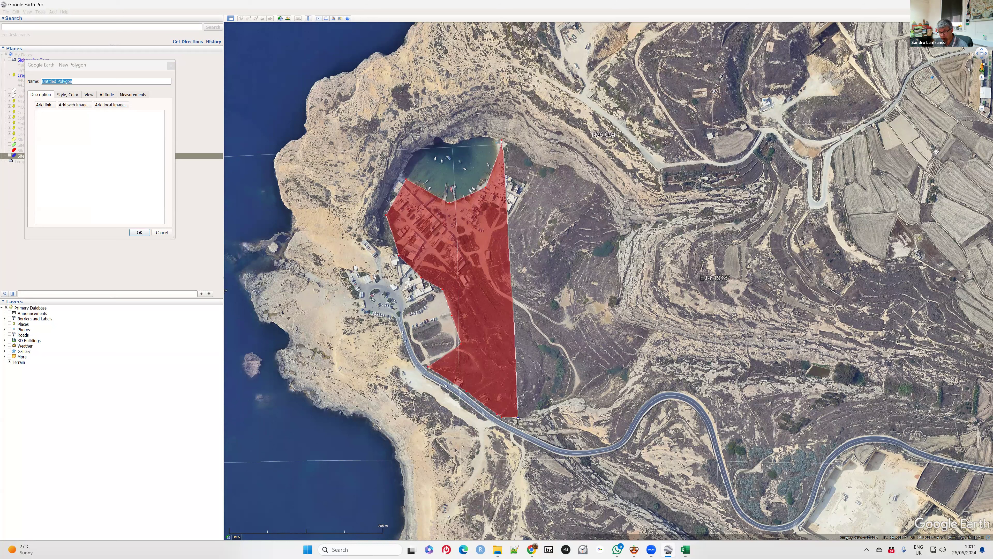
left_click(533, 411)
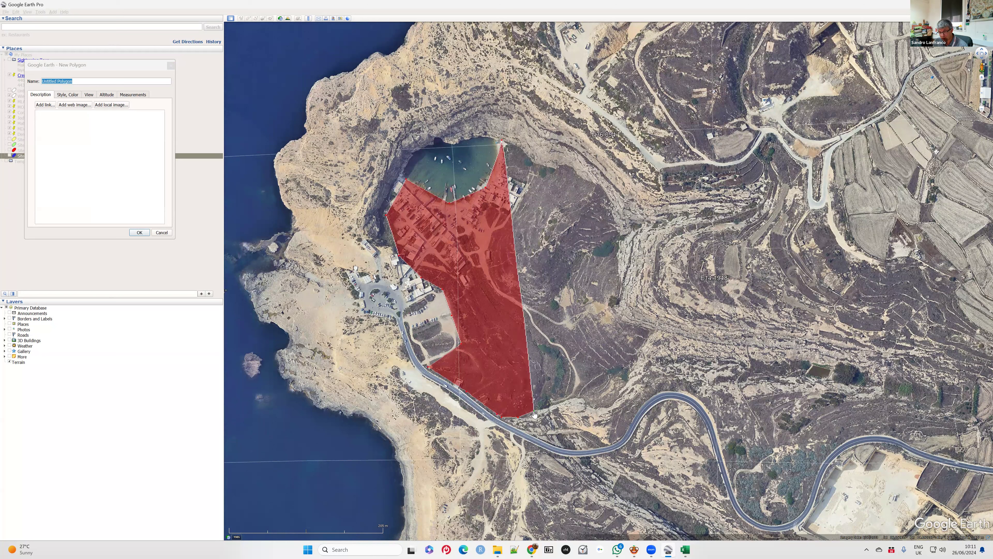
Route the polygon's southern boundary around the dark green vegetation patch so that the patch stays outside it
left_click(534, 397)
left_click(543, 368)
left_click(541, 344)
left_click(562, 353)
left_click(567, 379)
left_click(568, 399)
left_click(589, 393)
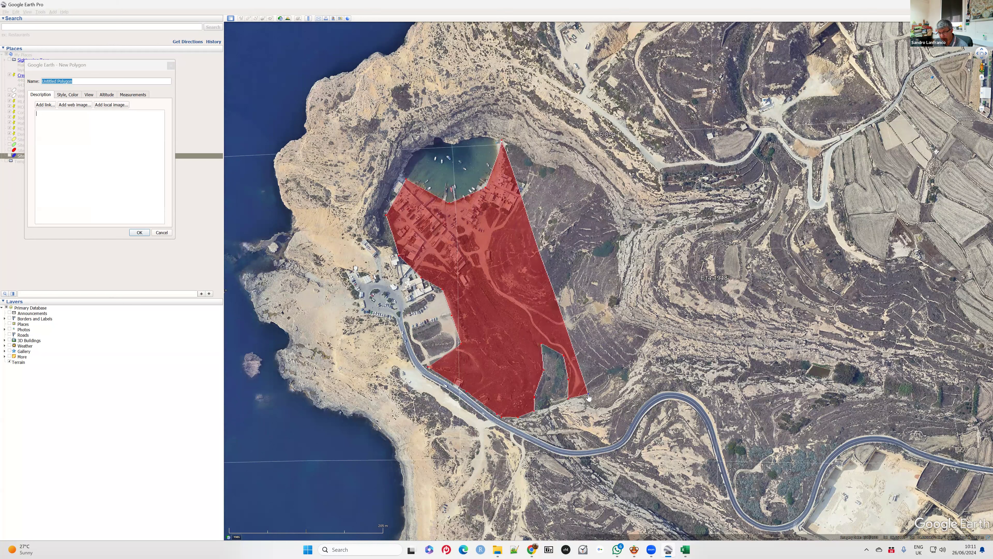
Trace the polygon's eastern boundary along the foot of the rocky slopes, northwards and back towards the bay
left_click(612, 385)
left_click(624, 367)
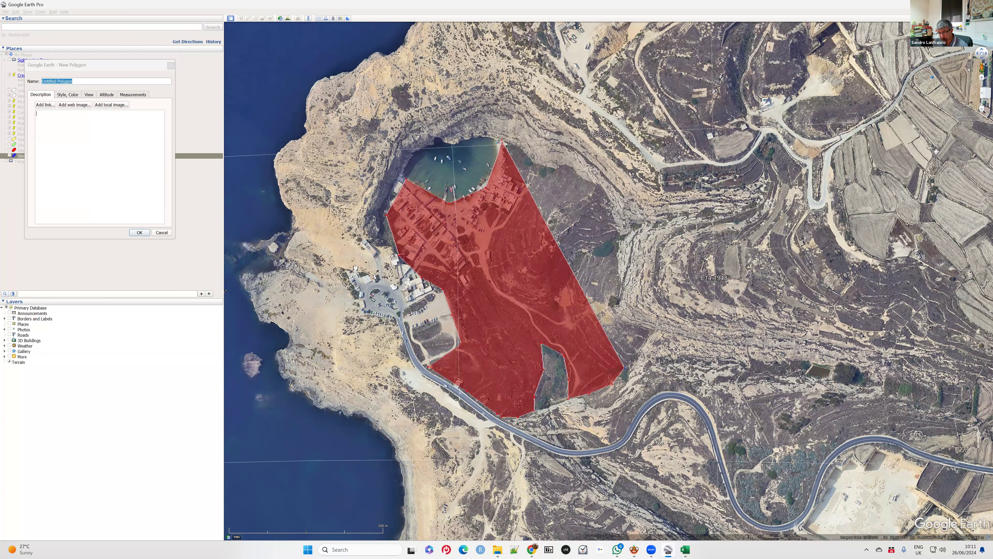
left_click(644, 347)
left_click(648, 342)
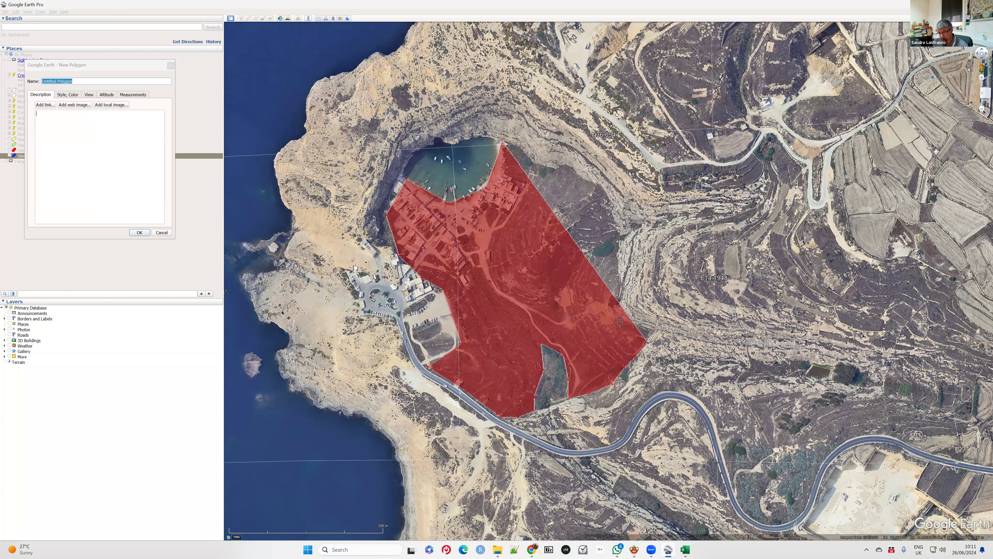
left_click(615, 298)
left_click(615, 271)
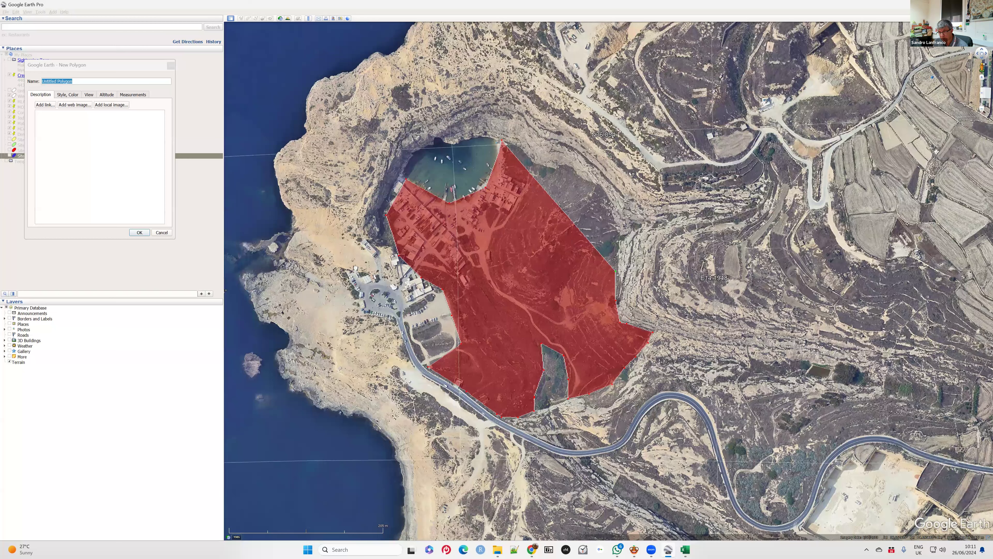
left_click(620, 239)
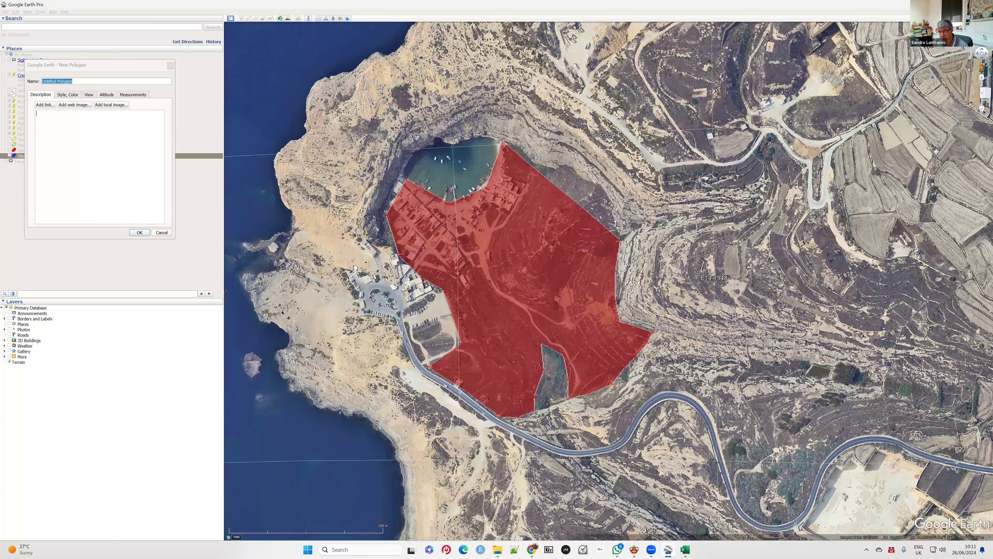
left_click(602, 188)
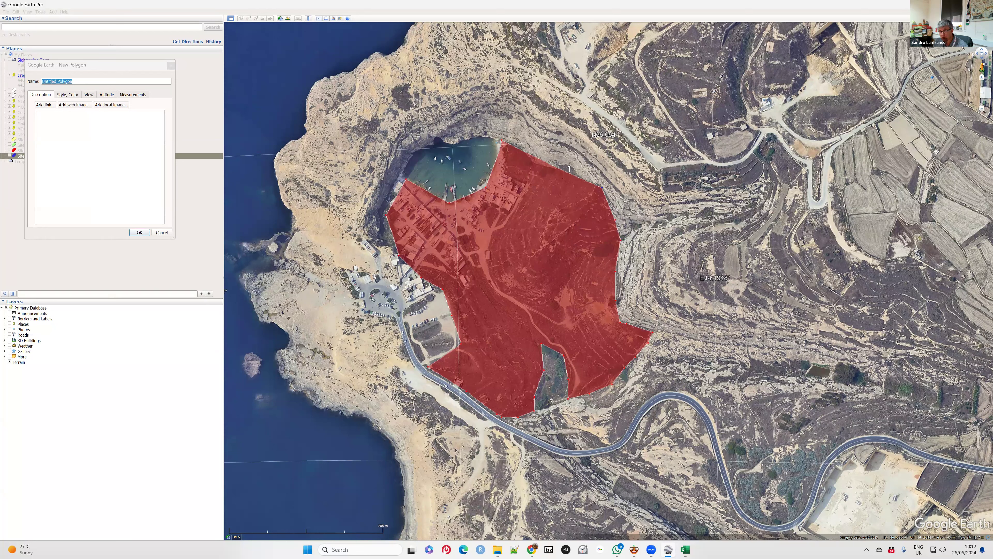
left_click(569, 168)
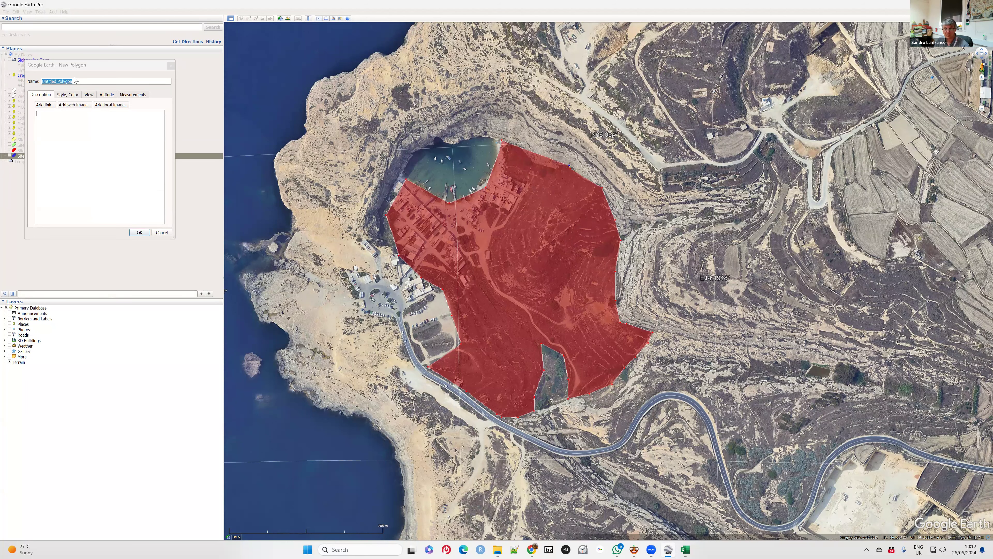
Name the new polygon Phytocoenosis 1 and save it
key("Down")
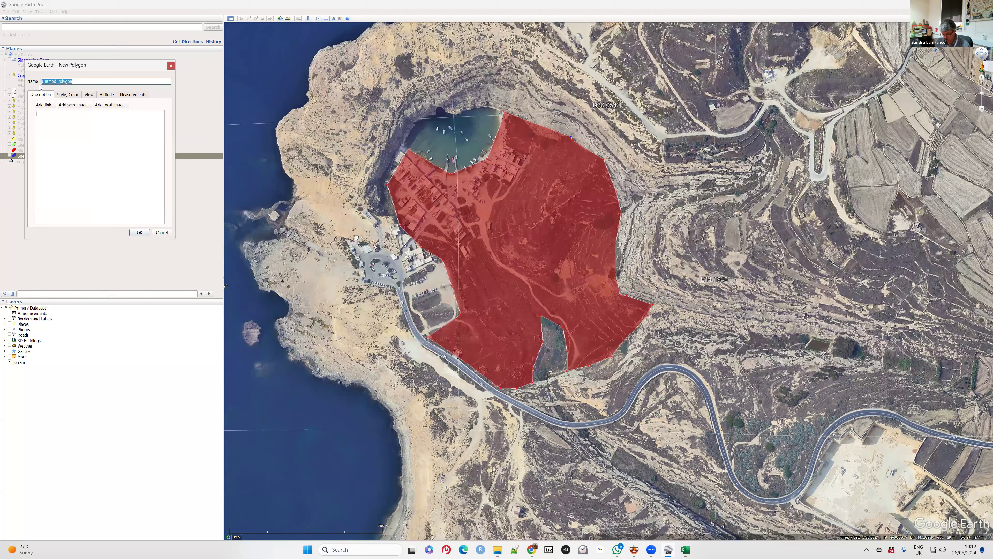
type("C")
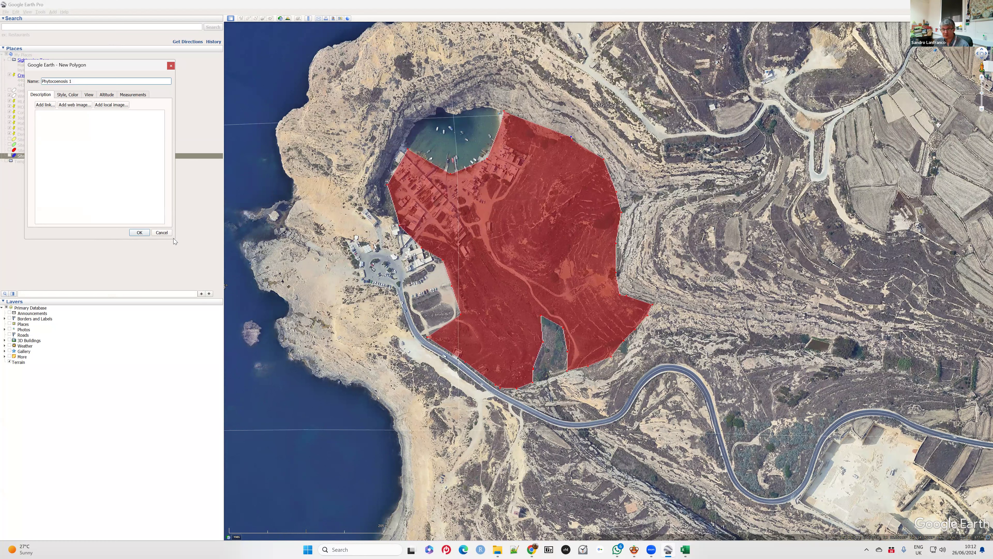
key("Return")
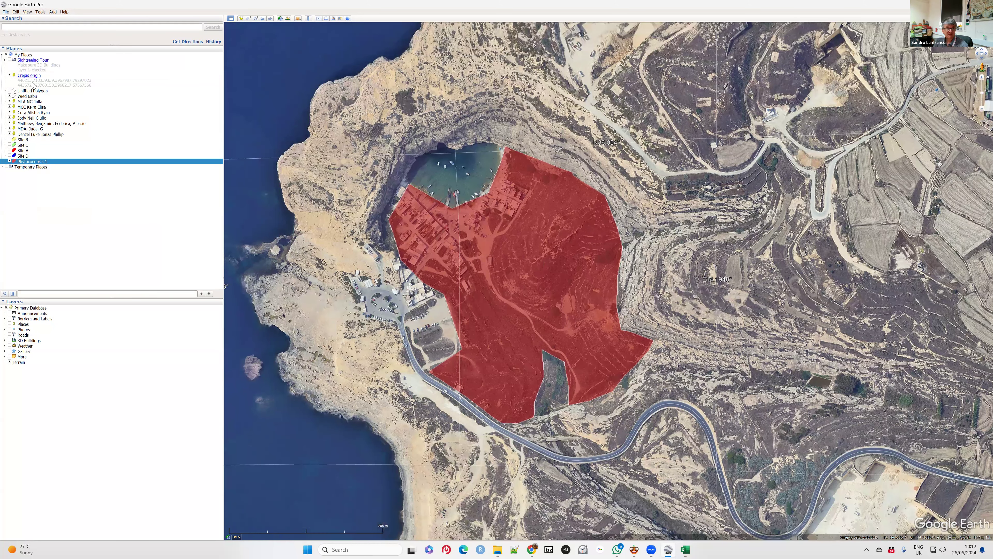
Start another polygon from the coast north of the bay and trace it down to and along the bay's northern shore
left_click(53, 12)
left_click(62, 41)
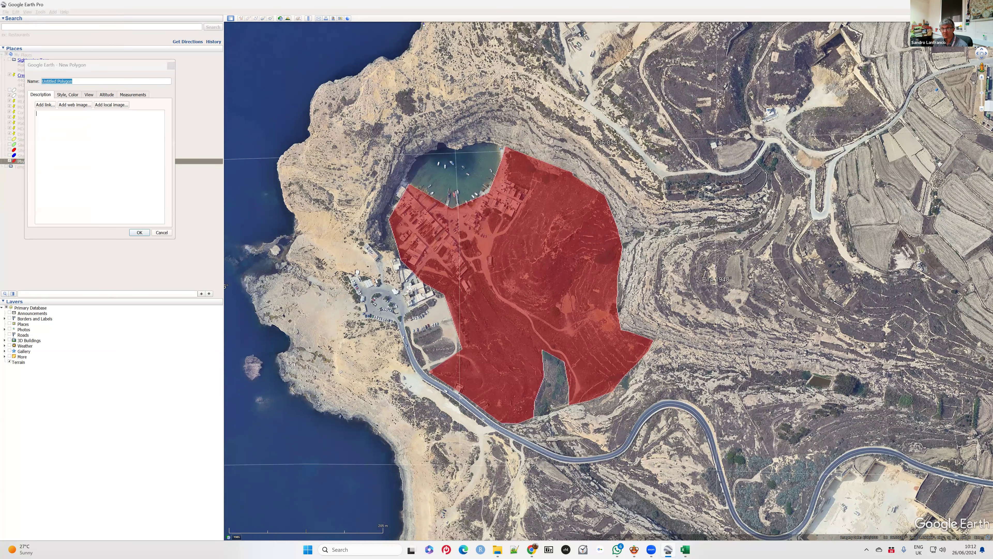
left_click(516, 100)
left_click(516, 148)
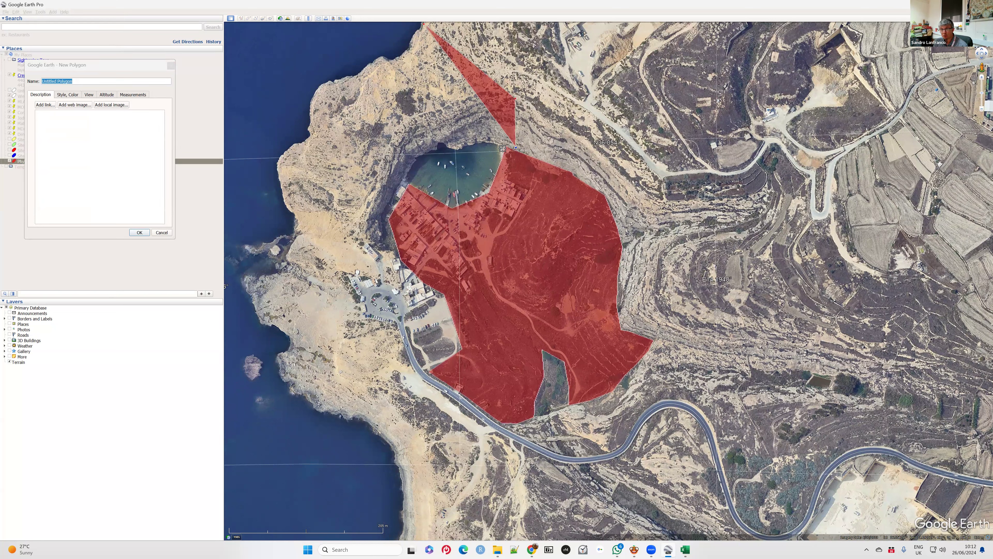
left_click(487, 146)
left_click(458, 148)
left_click(438, 140)
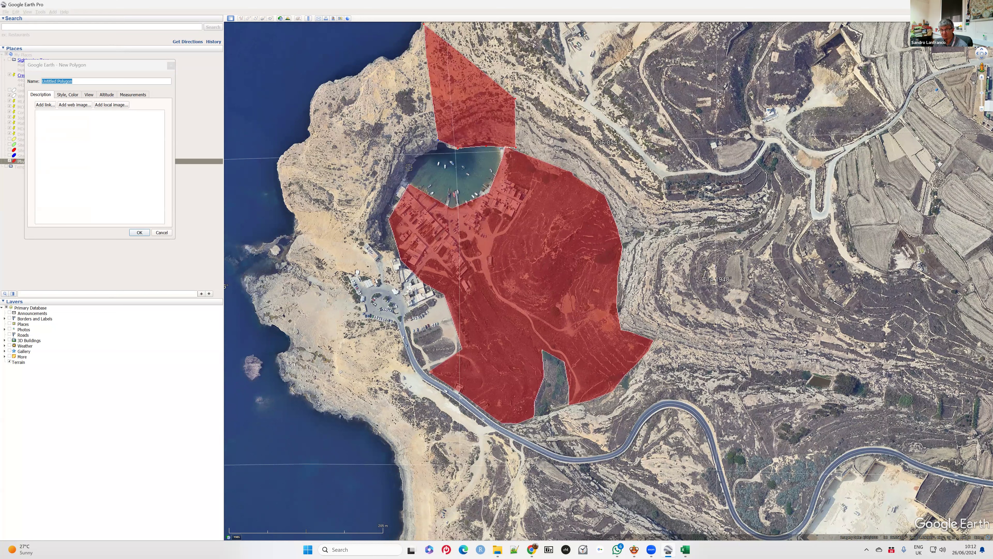
Continue the second polygon down the western edge of the village and around the west side of the car park
left_click(403, 188)
left_click(391, 213)
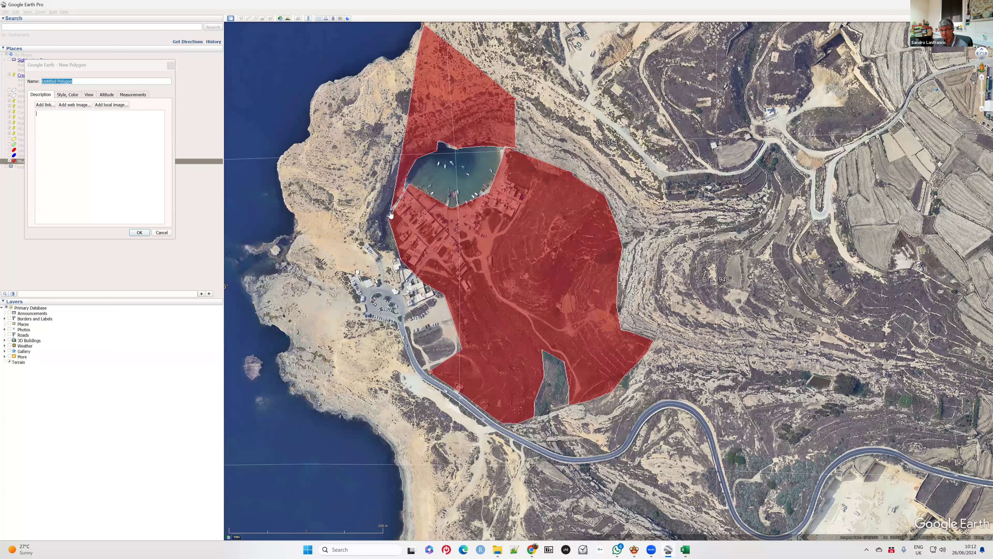
left_click(388, 231)
left_click(398, 288)
left_click(340, 273)
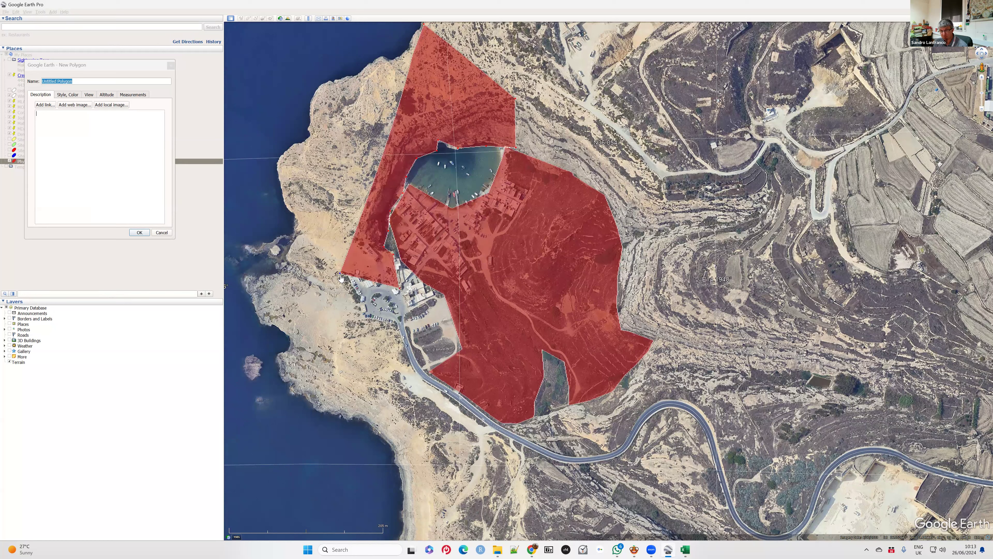
left_click(360, 317)
left_click(399, 336)
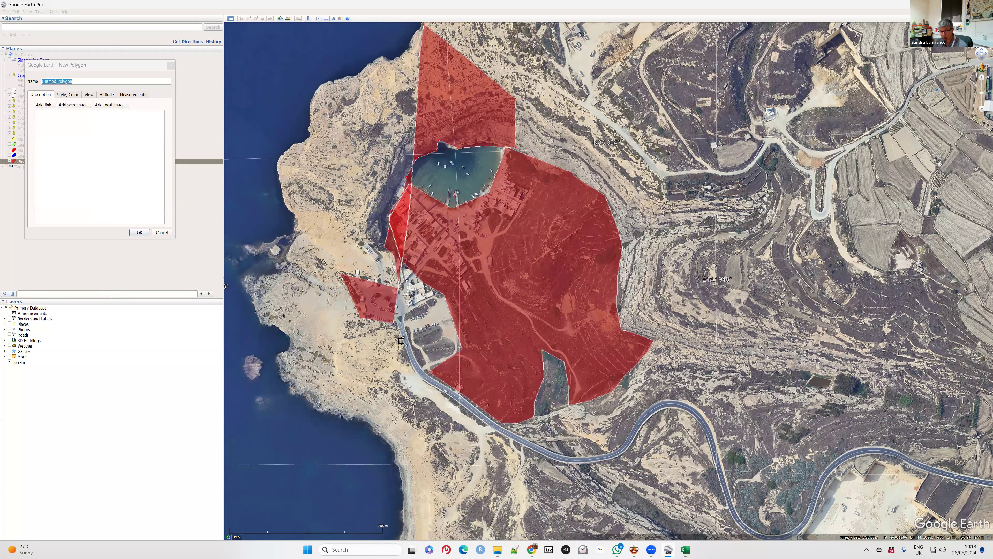
Continue the second polygon from the car park south-east along the edge of the coastal road
left_click(402, 342)
left_click(409, 367)
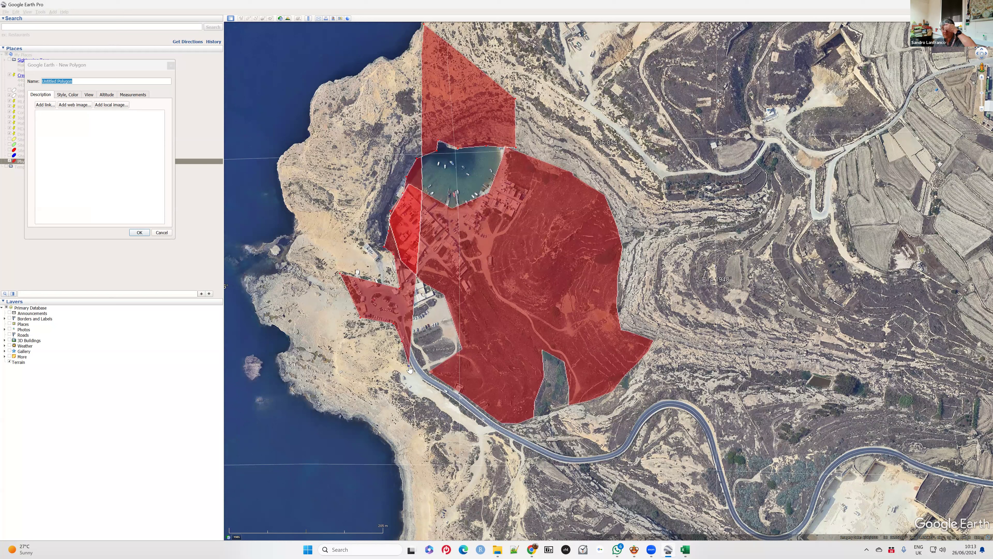
left_click(413, 373)
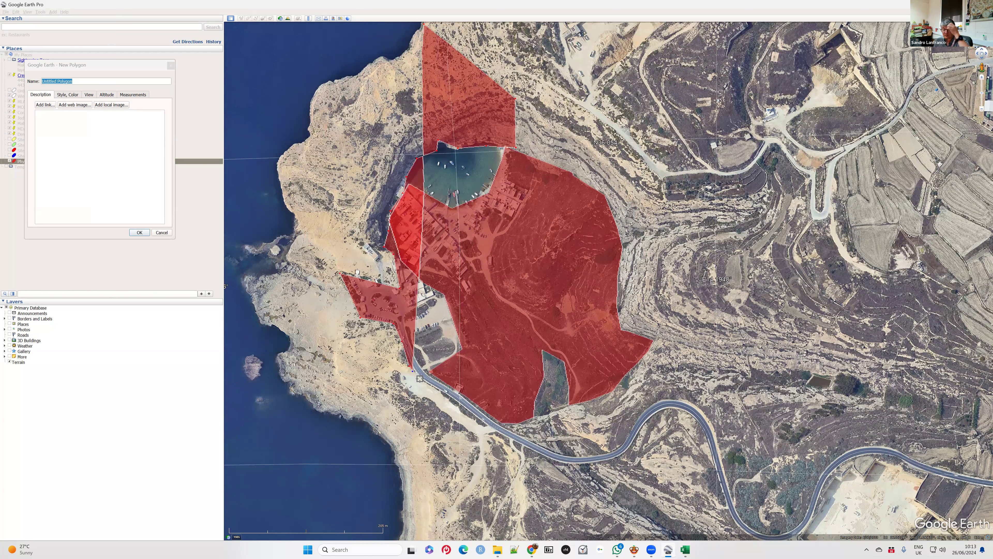
left_click(423, 381)
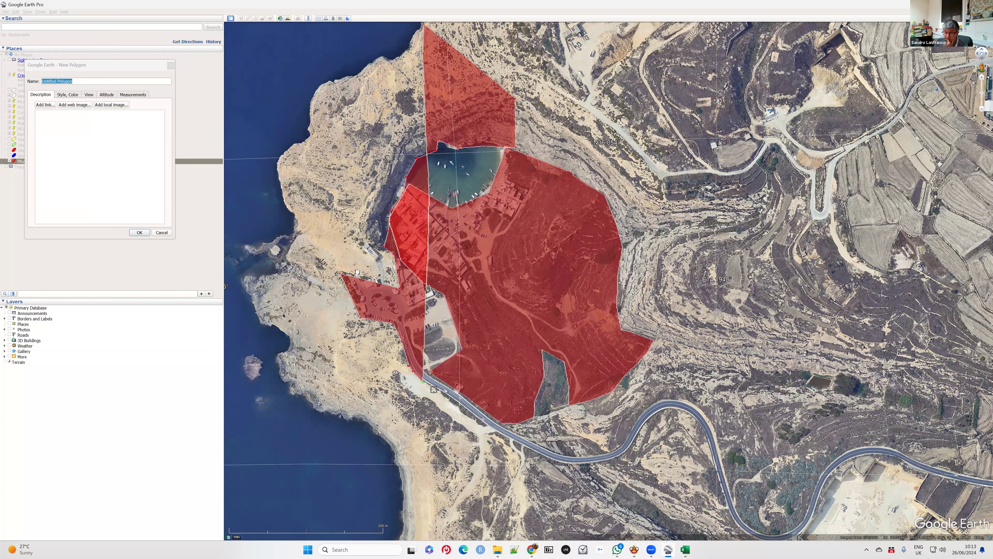
left_click(440, 390)
left_click(466, 422)
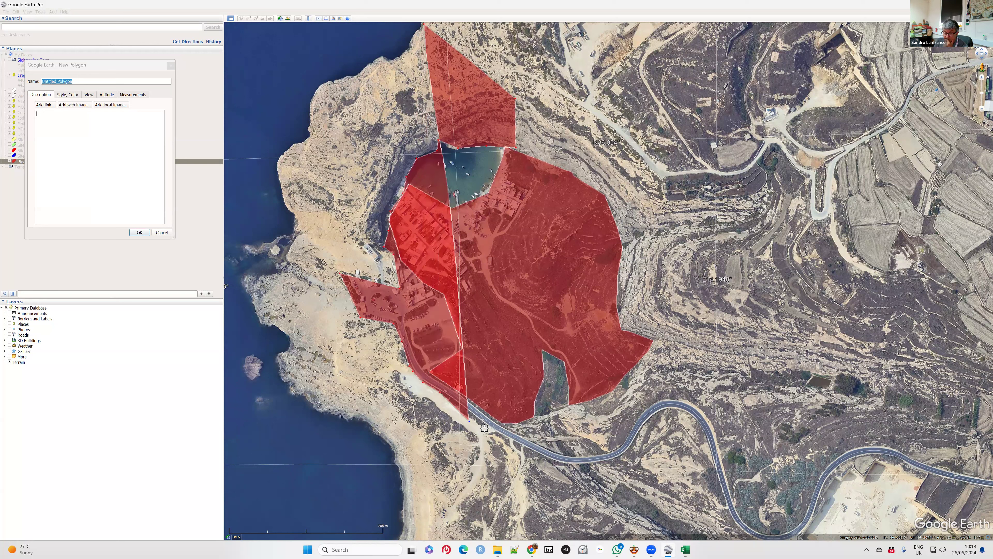
left_click(491, 430)
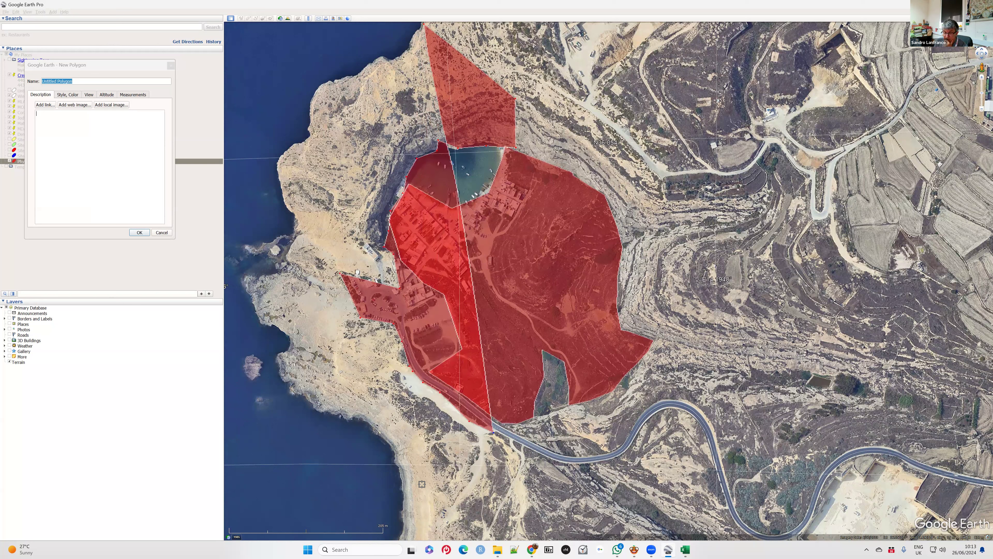
Extend the polygon from the road down to the southern coast and trace the shoreline westwards to the south-western headland
left_click(407, 492)
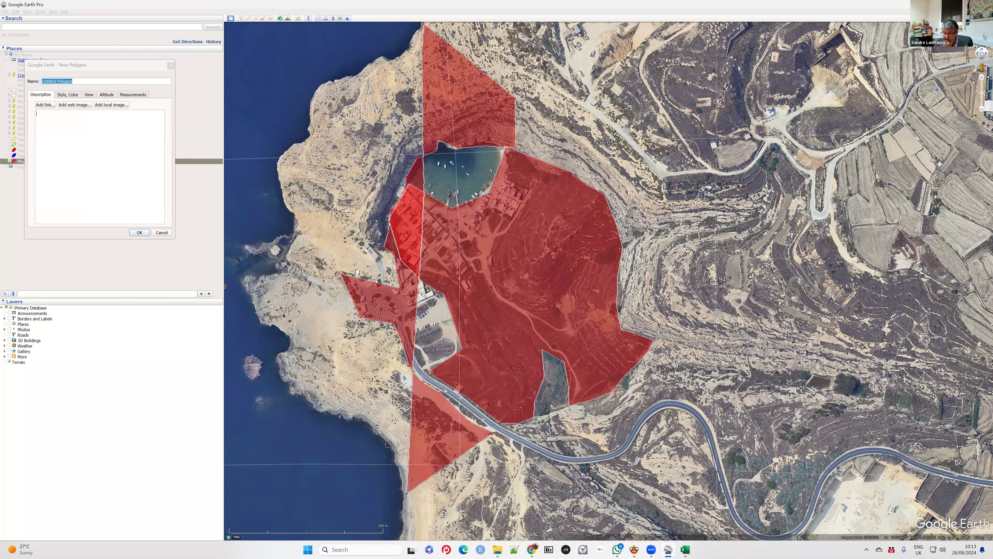
left_click(389, 444)
left_click(362, 419)
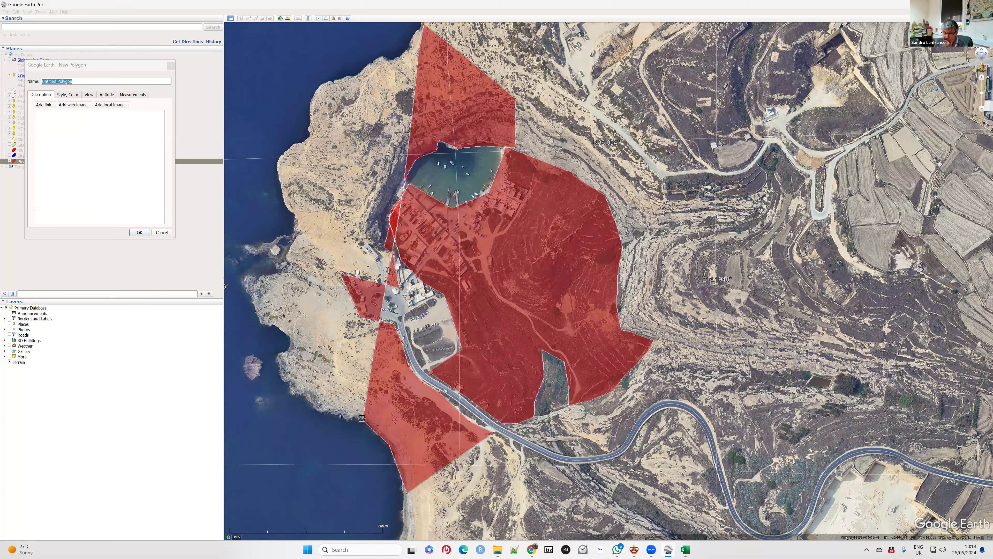
left_click(327, 413)
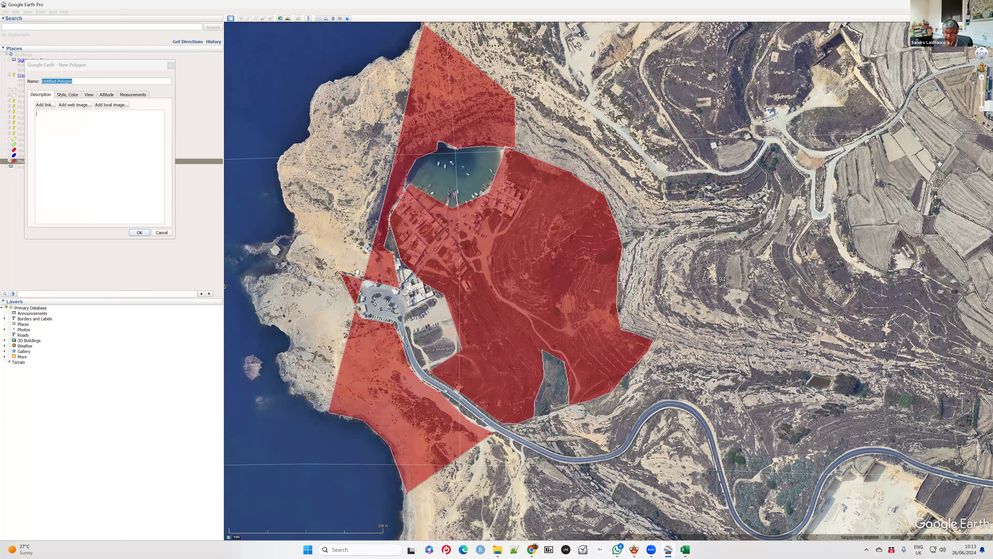
left_click(296, 392)
left_click(278, 357)
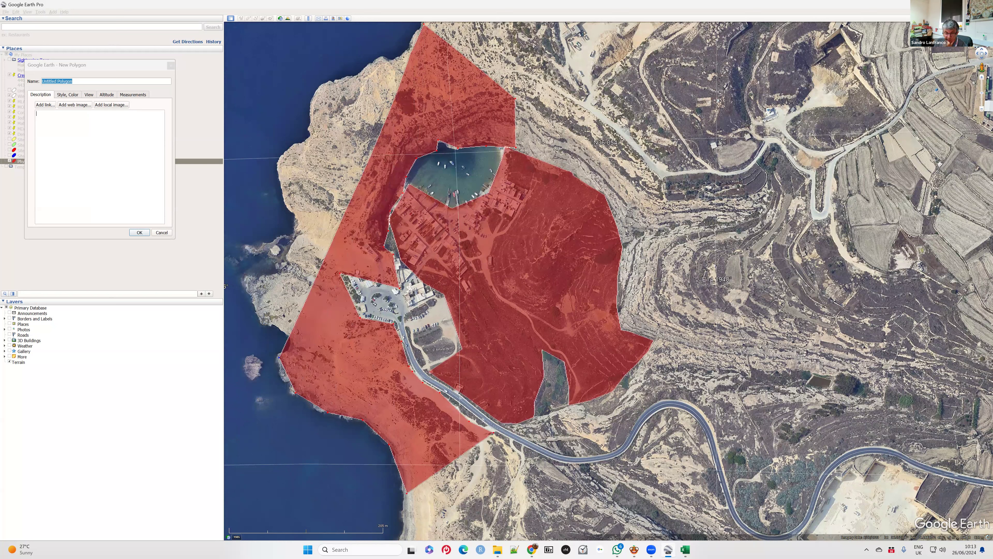
Trace the polygon's western boundary north along the coast, around the protruding headland, up to the north-western point
left_click(290, 347)
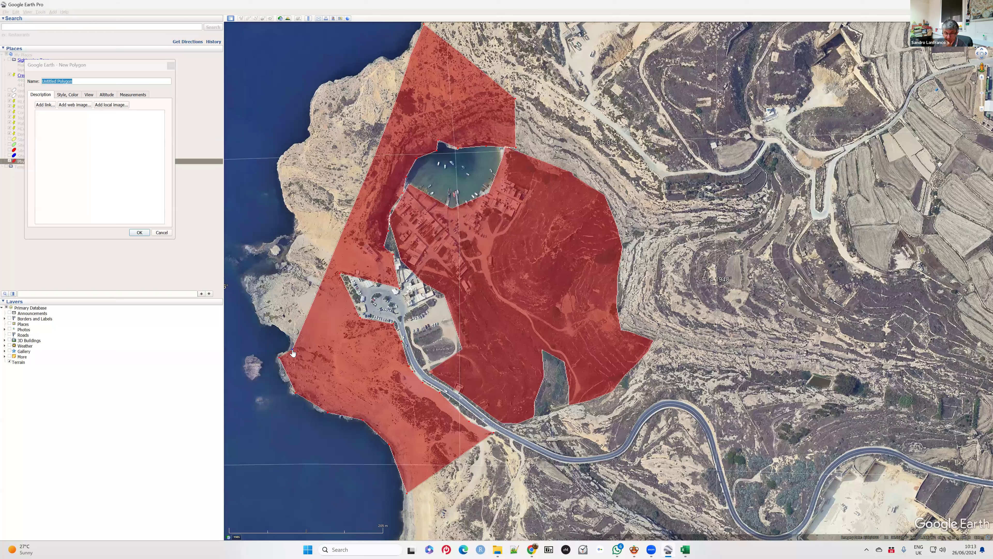
left_click(289, 336)
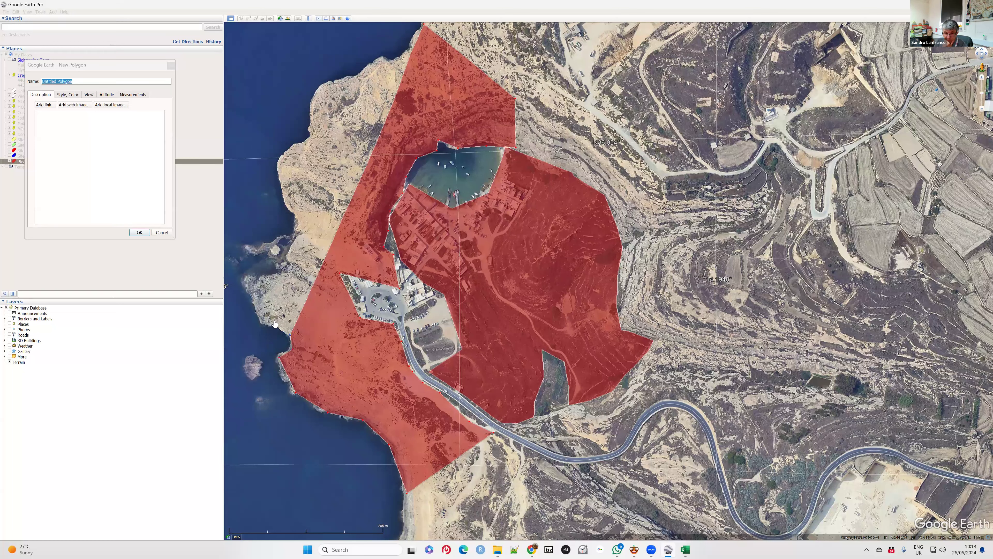
left_click(261, 321)
left_click(248, 280)
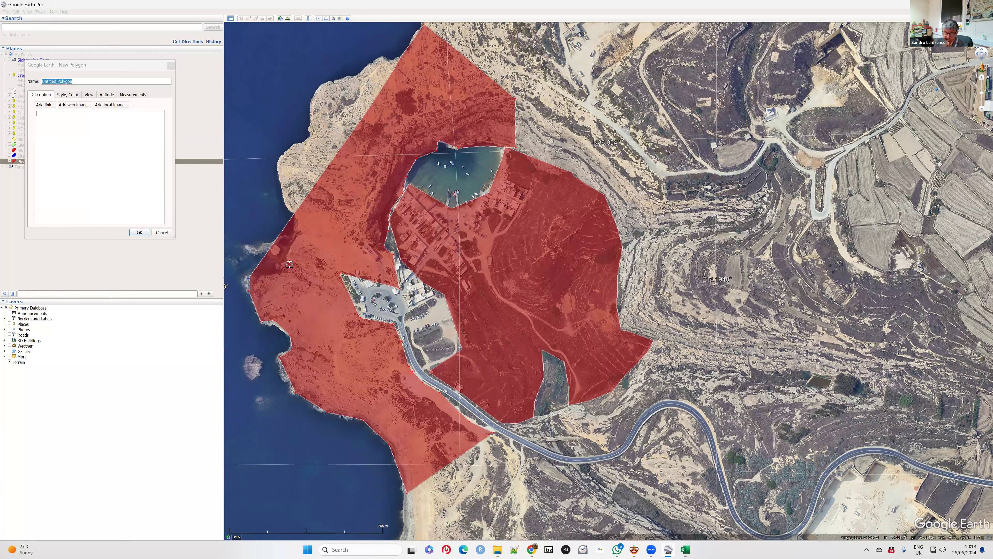
left_click(270, 277)
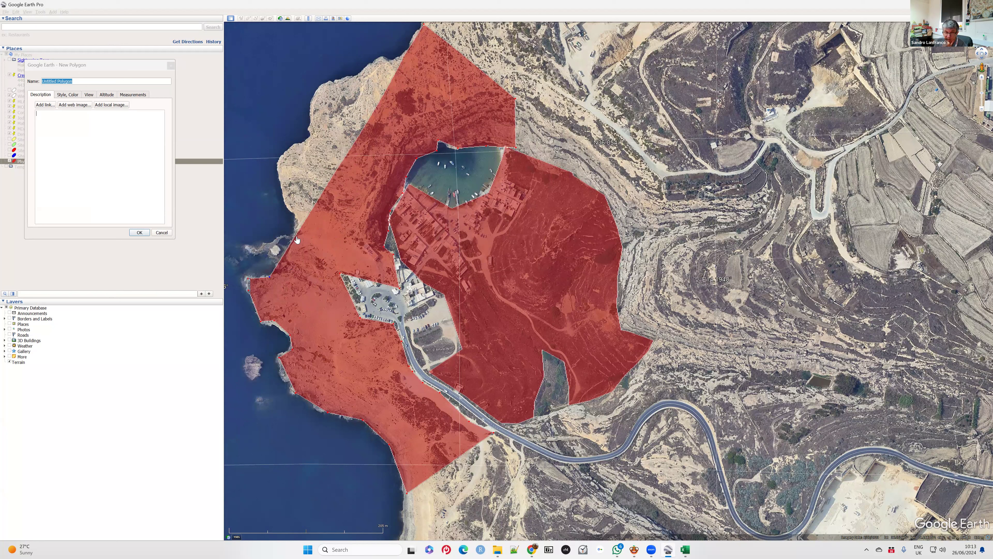
left_click(297, 239)
left_click(290, 208)
left_click(277, 170)
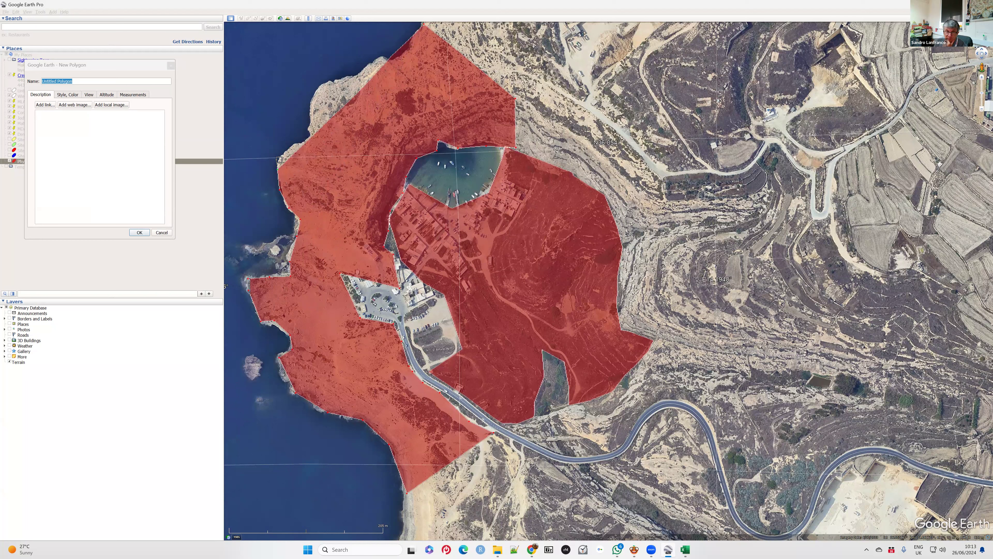
Trace the polygon's north-western boundary along the coast, north-eastwards back to its starting point
left_click(280, 155)
left_click(307, 142)
left_click(312, 130)
left_click(312, 114)
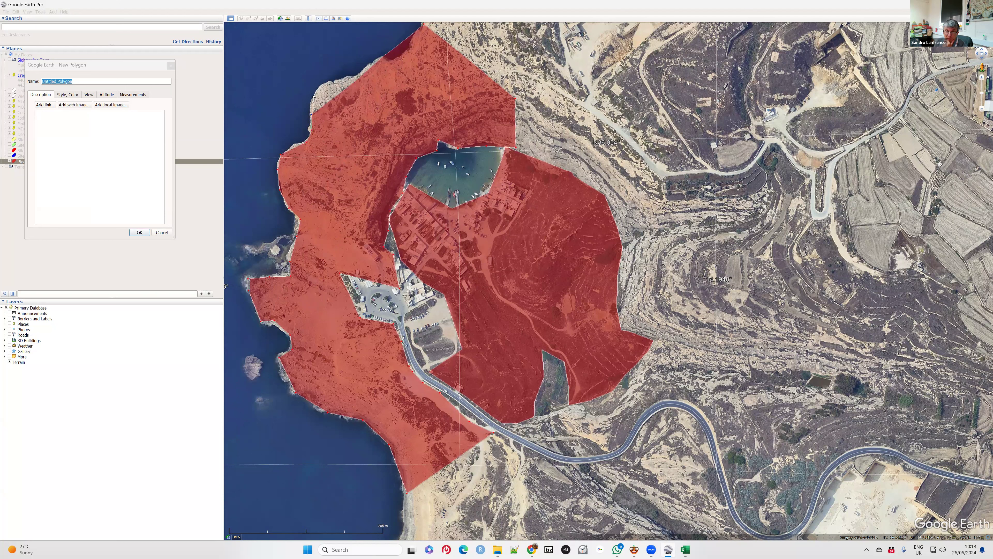
left_click(314, 95)
left_click(325, 86)
left_click(338, 83)
left_click(359, 73)
left_click(385, 59)
left_click(400, 58)
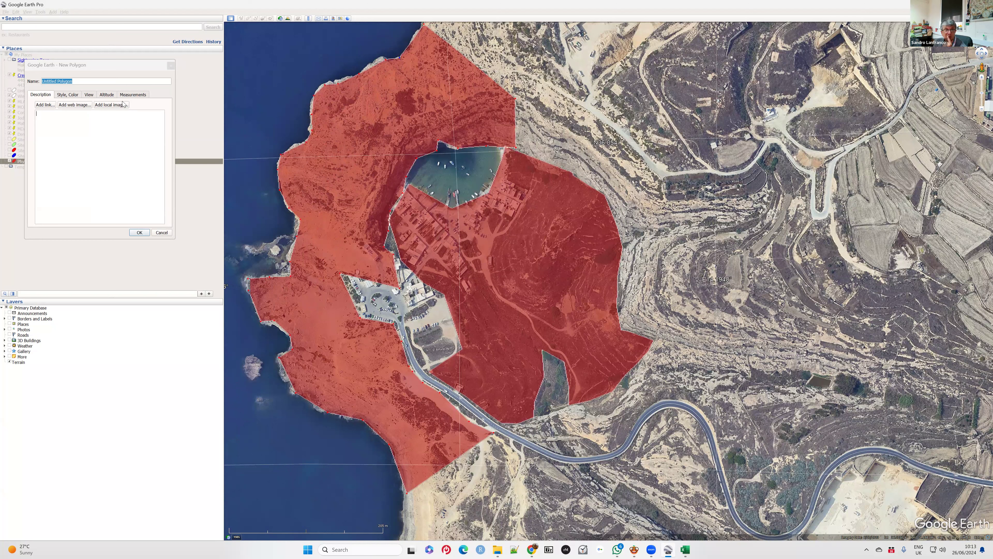
Name the polygon Phytocoenosis 2, set its area colour to pale yellow (#ffff7f), and save it
left_click_drag(78, 81, 38, 84)
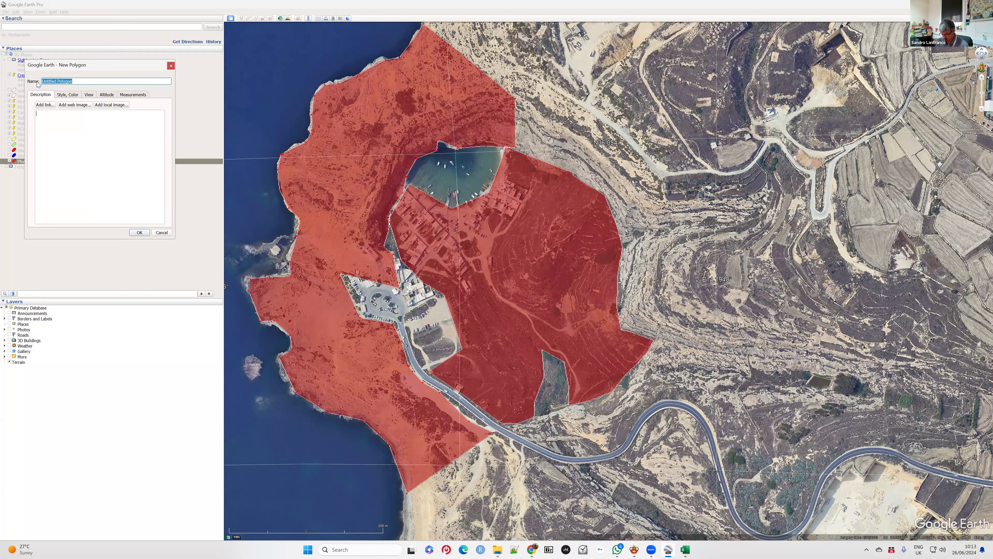
type("Phytocoenosis")
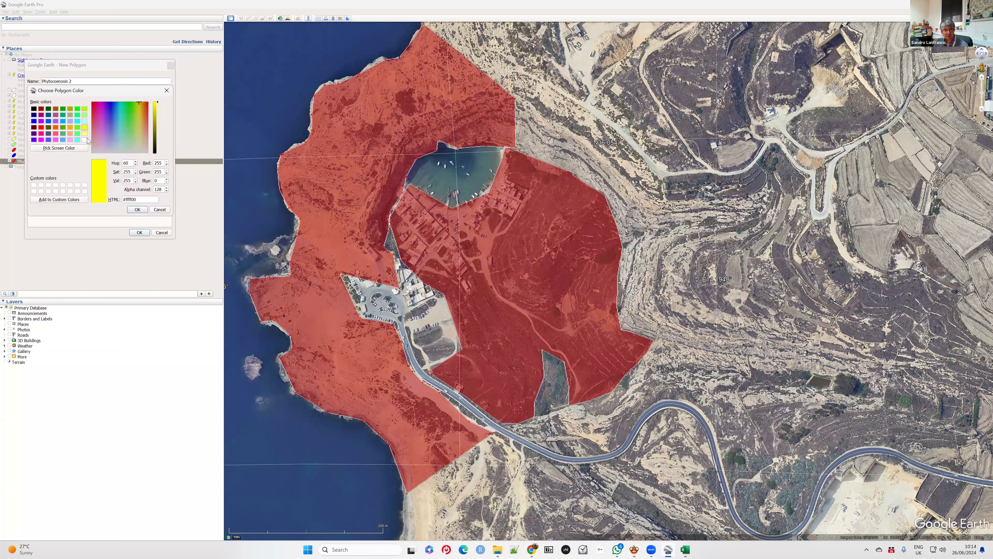
key("Down")
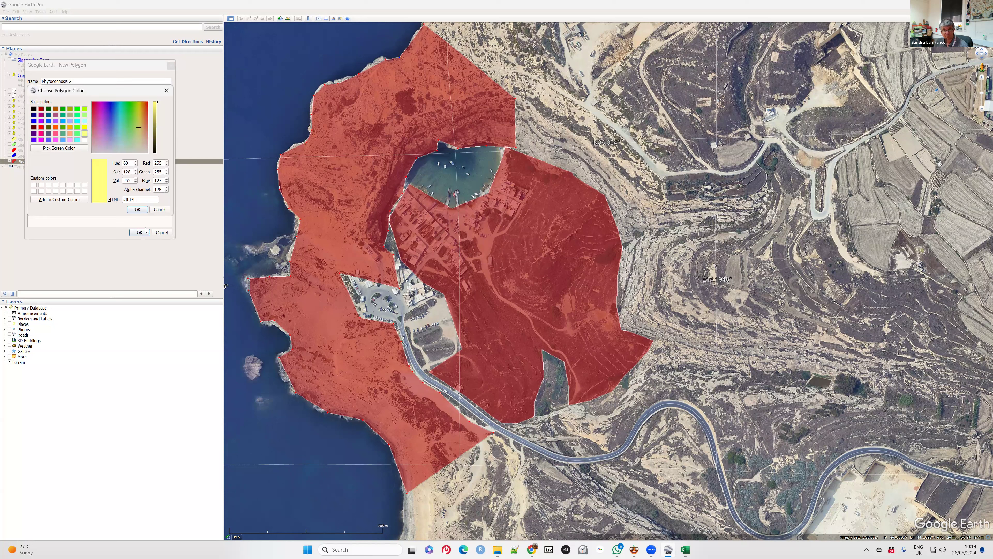
left_click(138, 209)
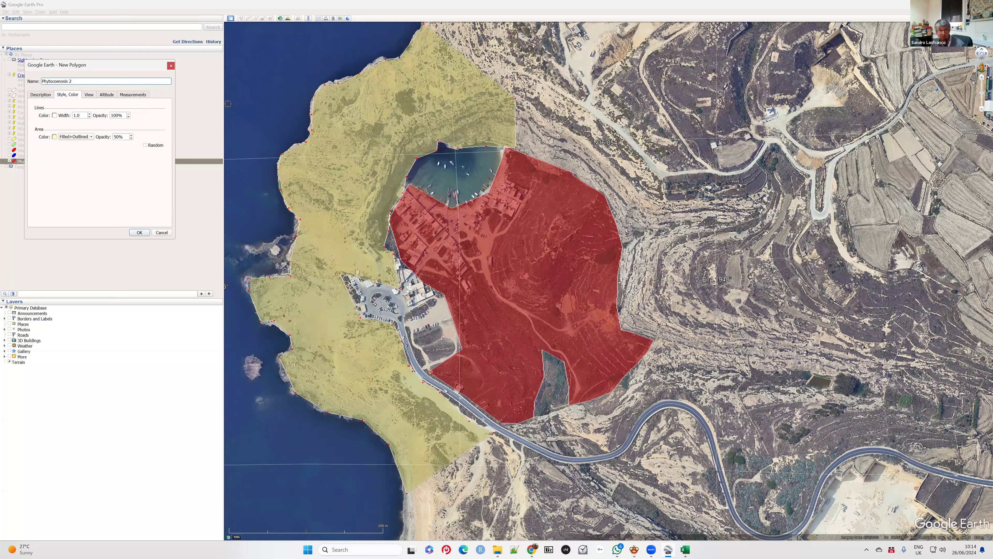
left_click(139, 232)
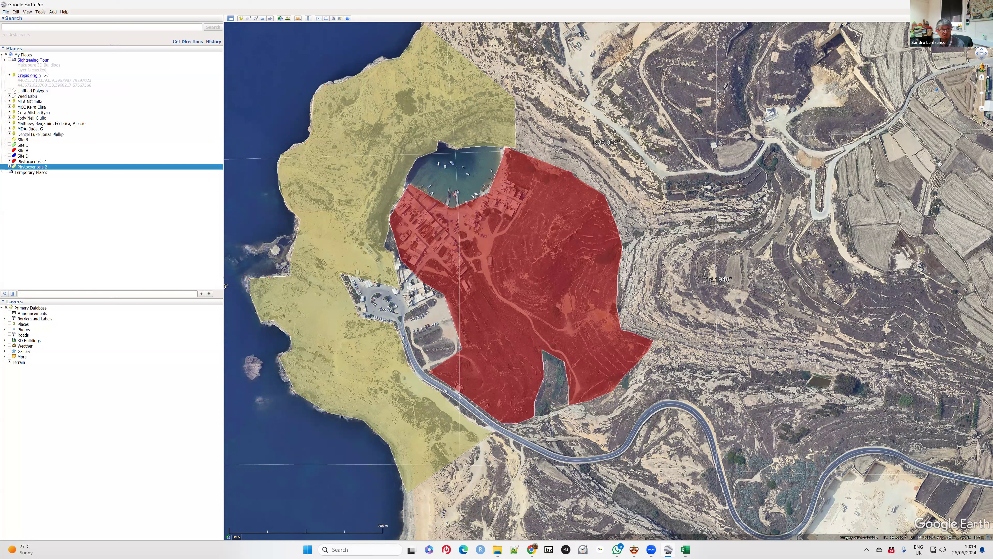
Add another polygon covering the narrow unmapped gap at the southern edge of the red Phytocoenosis 1 area
left_click(53, 11)
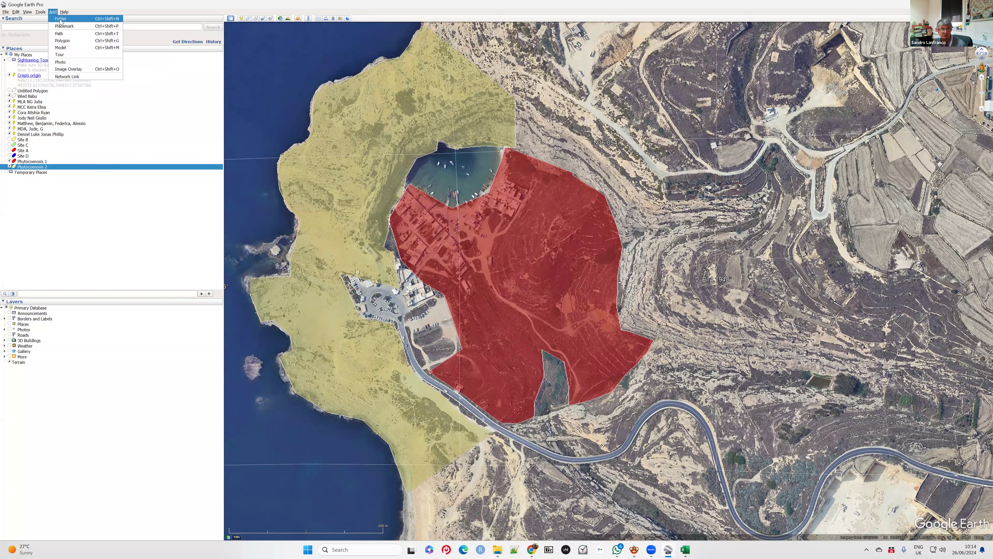
left_click(62, 40)
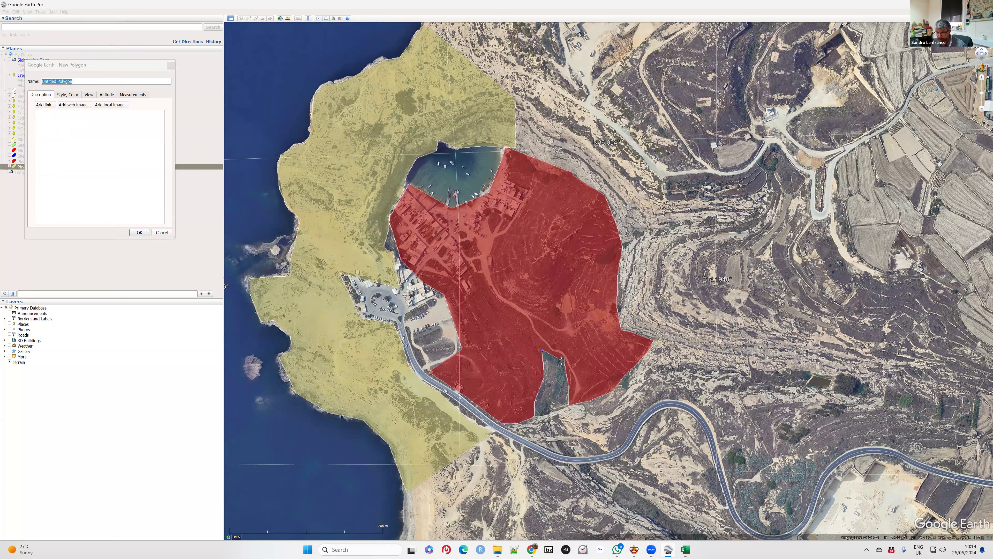
left_click(567, 408)
left_click(551, 413)
left_click(540, 415)
left_click(535, 416)
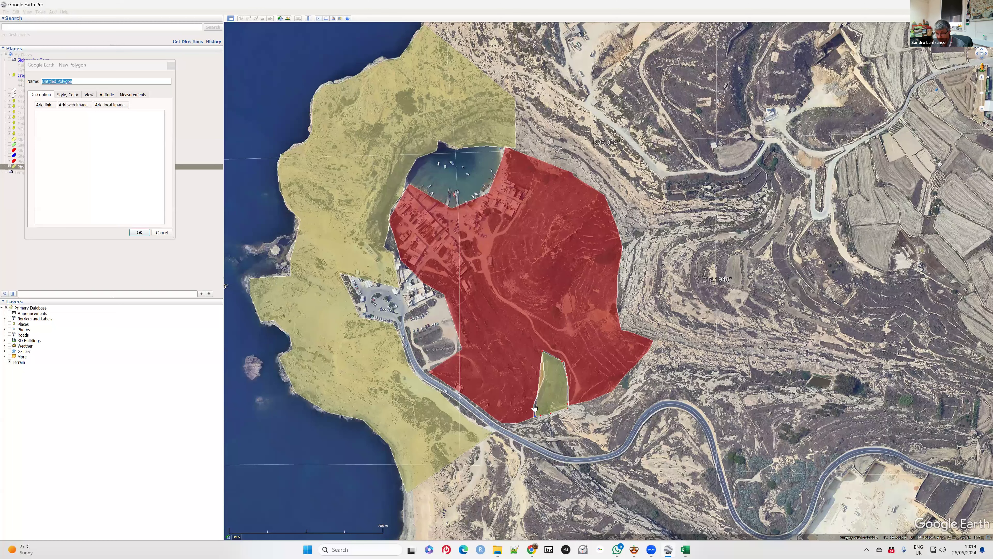
left_click(545, 380)
Name the small polygon Phytocoenosis 2 and save it
left_click(27, 81)
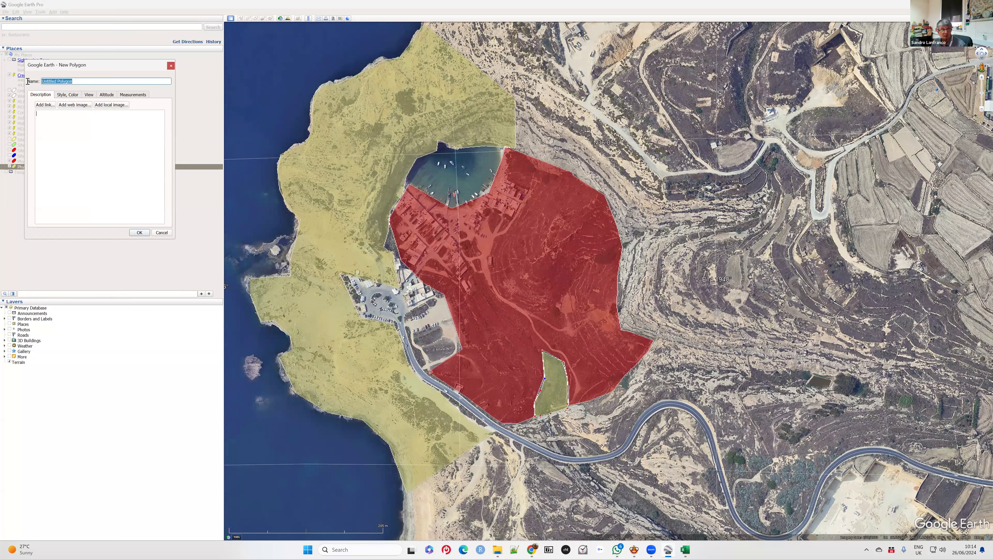
type("Phy")
key("Tab")
type("tocoenosis 2")
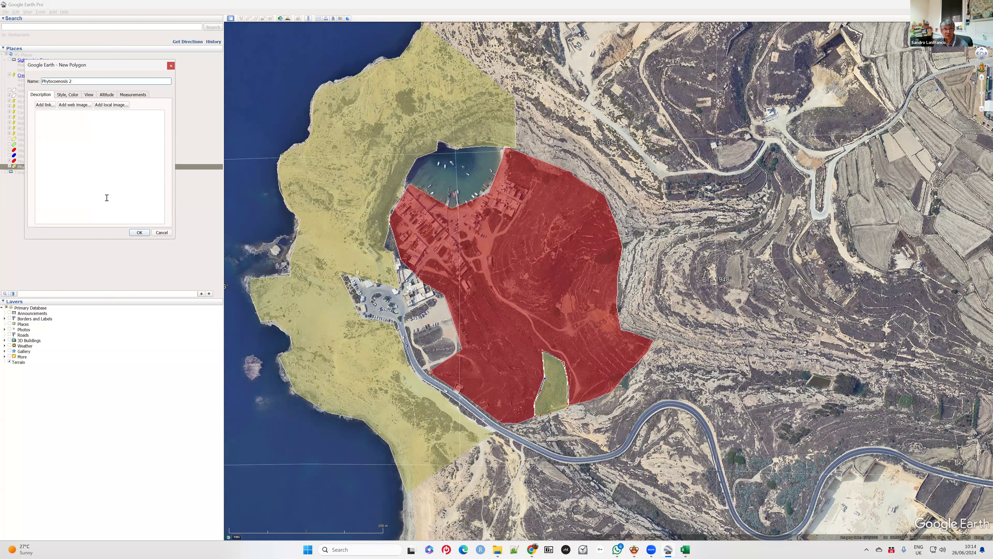
left_click(138, 233)
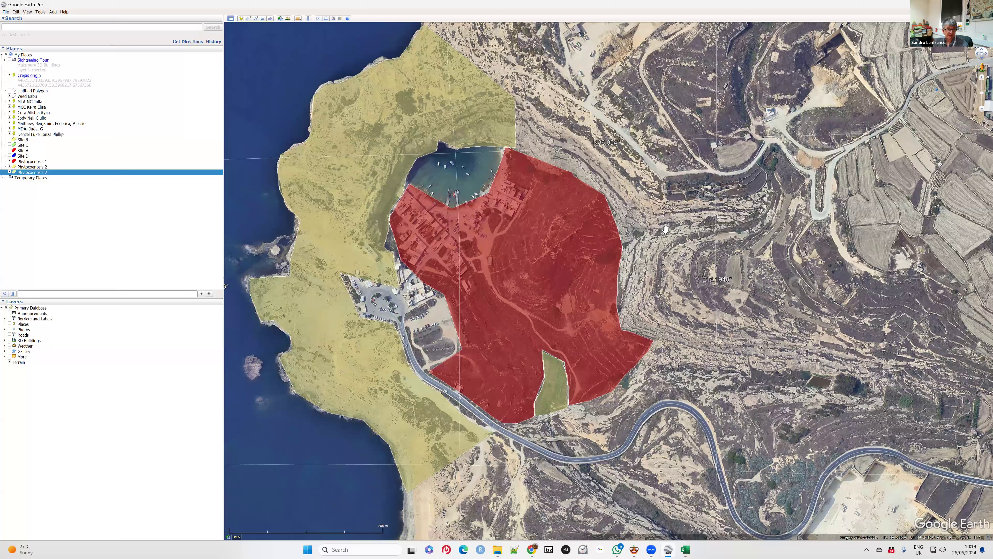
Hide both Phytocoenosis 2 polygons and start a new polygon, tracing it from the north-eastern slope along the bay's northern shore
left_click(9, 167)
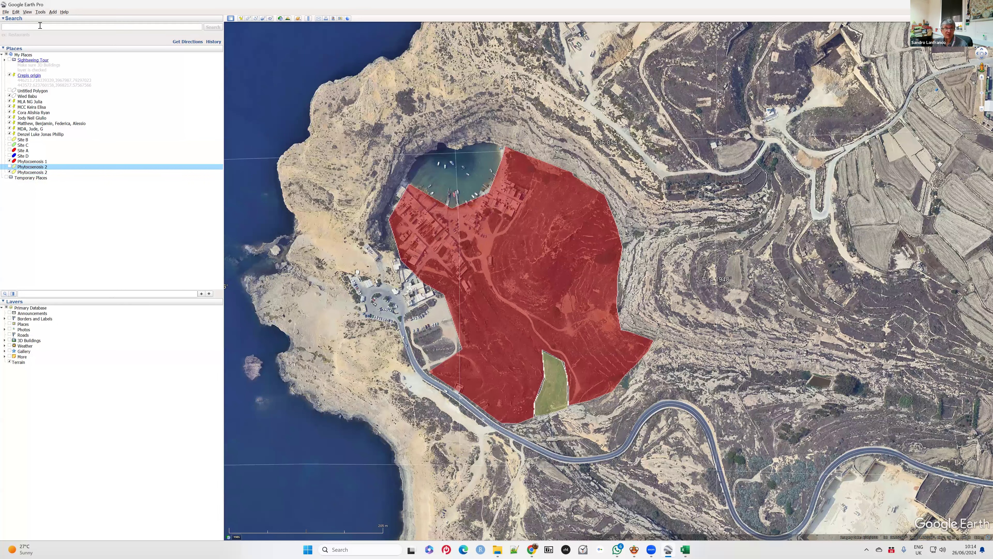
key("alt+a")
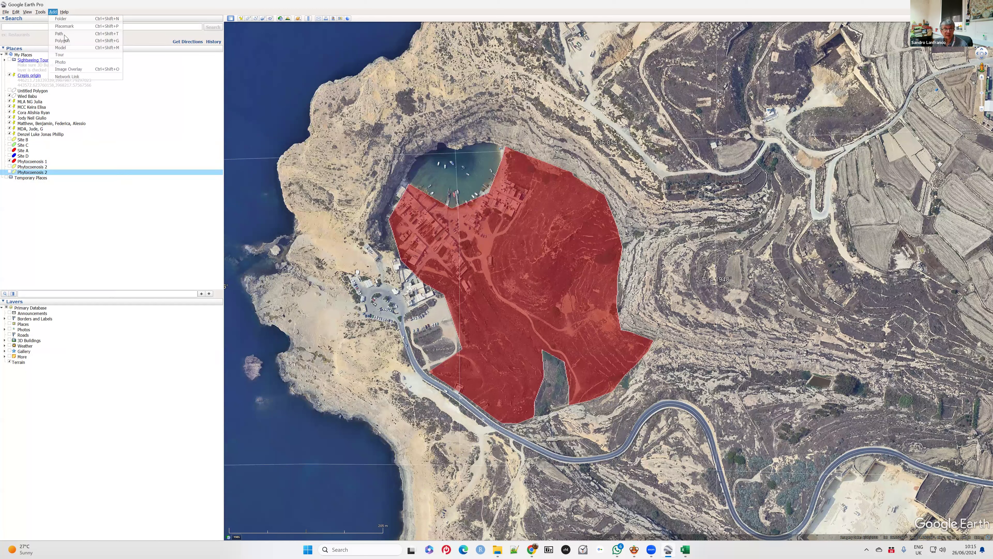
left_click(65, 41)
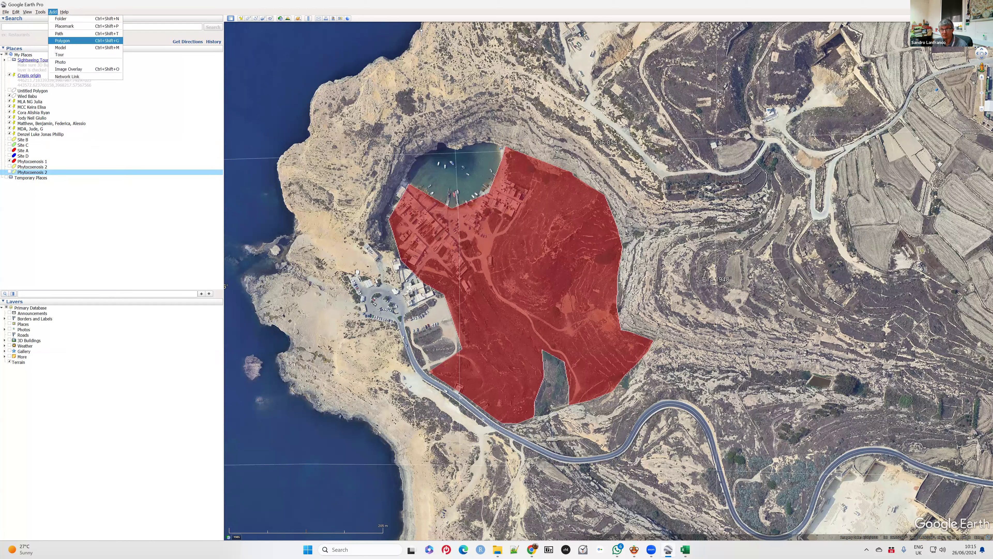
left_click(532, 156)
left_click(495, 145)
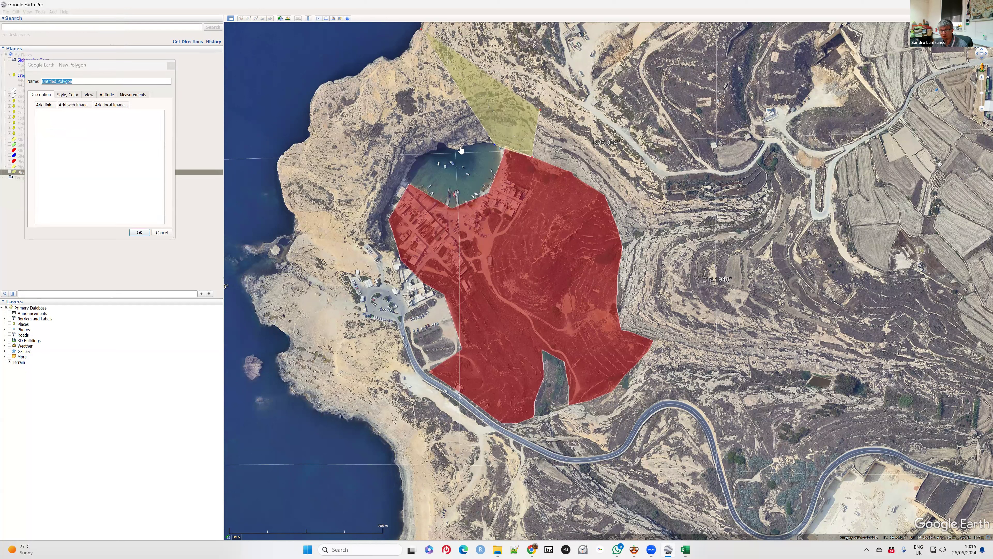
left_click(461, 146)
left_click(450, 148)
left_click(438, 144)
left_click(436, 150)
left_click(420, 154)
left_click(410, 166)
left_click(403, 179)
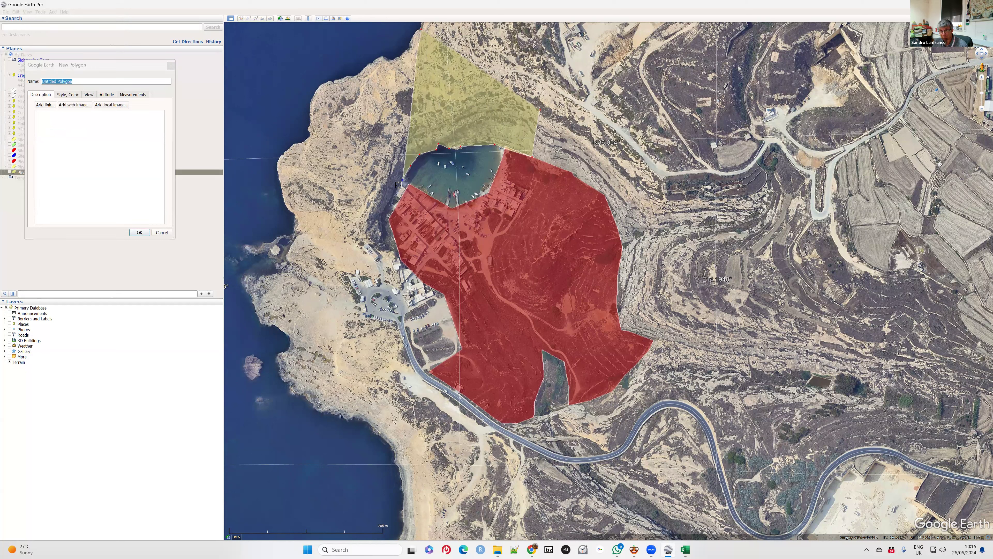
Continue the new polygon south-west past the bay and across the headland to the western coast
left_click(386, 199)
left_click(370, 226)
left_click(344, 216)
left_click(317, 211)
left_click(296, 213)
left_click(290, 210)
Trace the new polygon's outer boundary north along the western coast and back towards its northern start
left_click(281, 187)
left_click(280, 166)
left_click(286, 149)
left_click(311, 138)
left_click(312, 127)
left_click(313, 100)
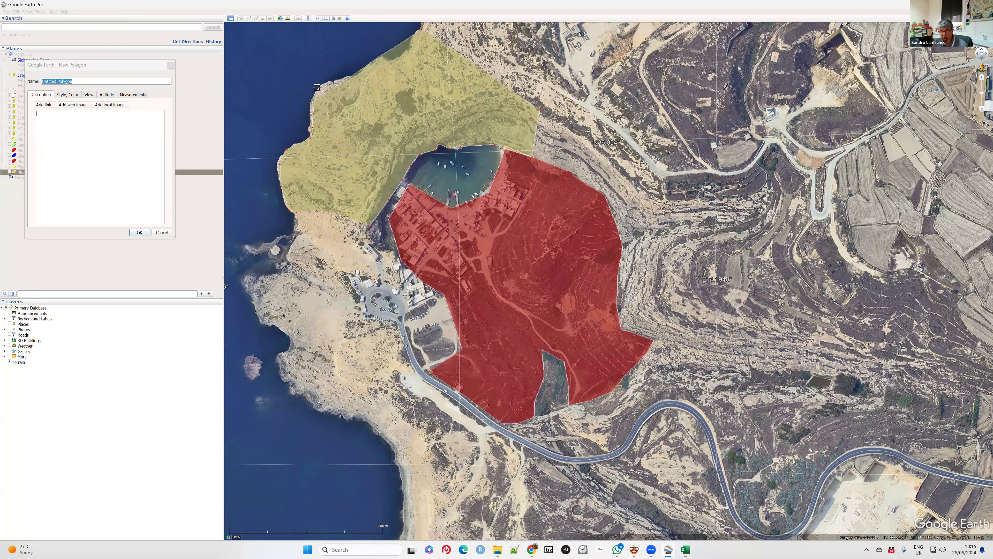
left_click(321, 85)
left_click(346, 82)
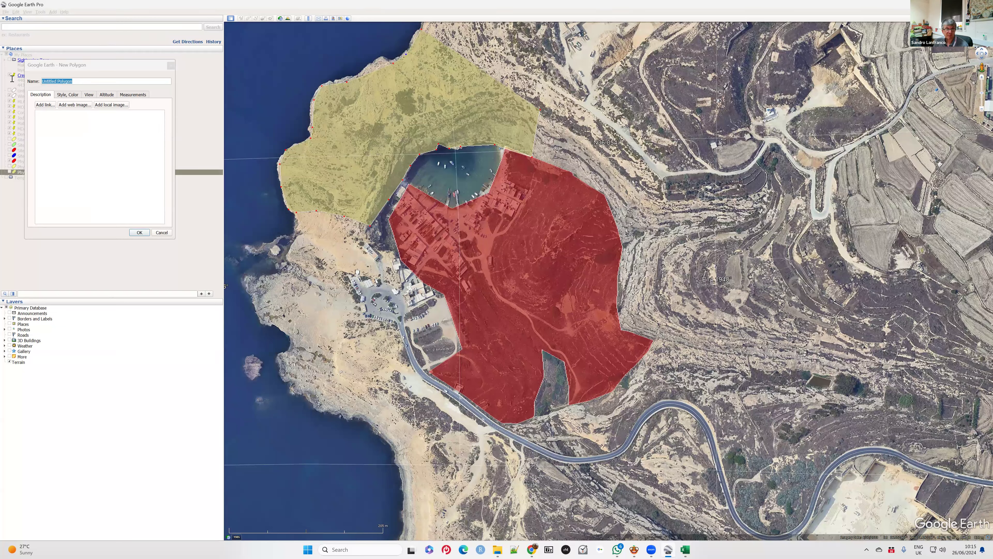
Name the new polygon north of the bay Phytocoenosis 2 and save it
double_click(64, 81)
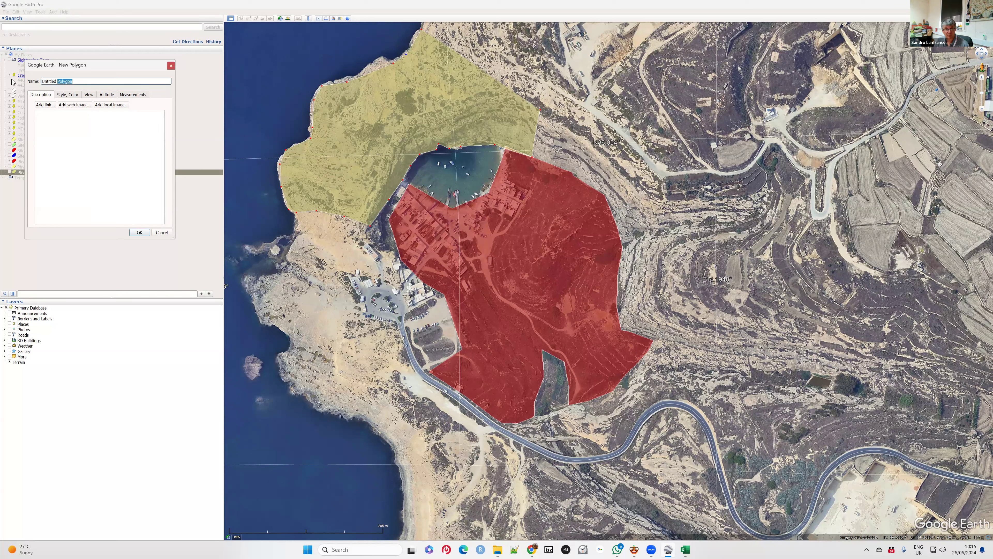
key("BackSpace")
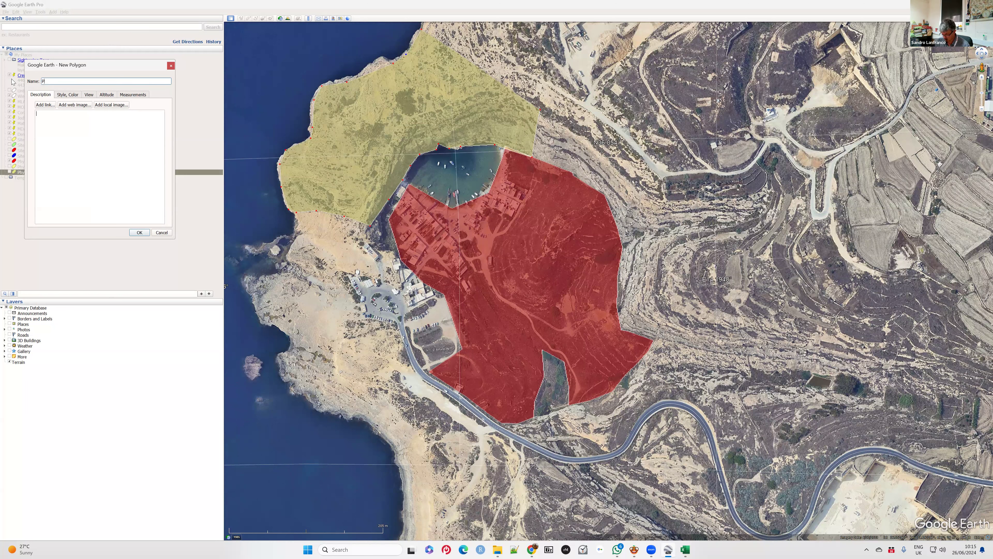
type("Phytocoenosis 2")
key("Return")
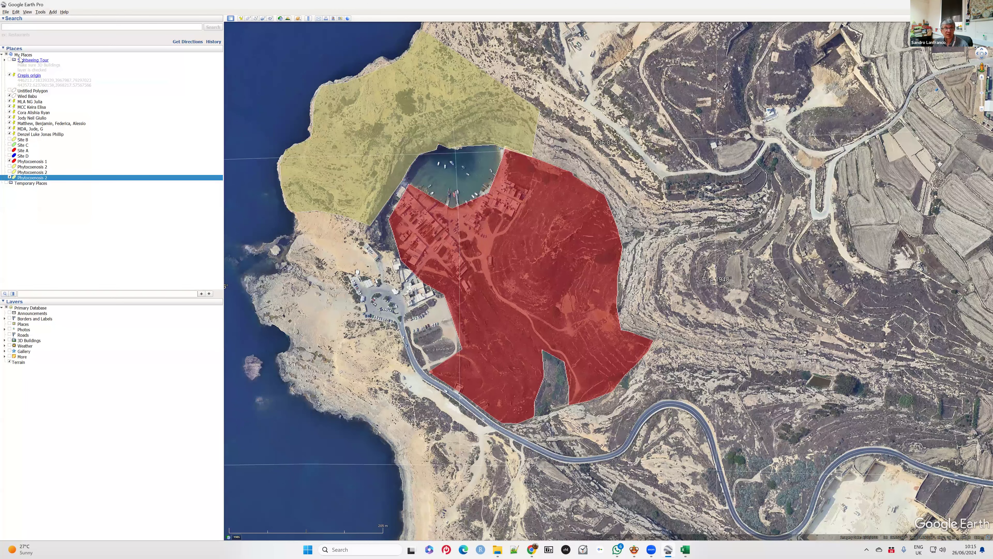
Start a new polygon along the northern Phytocoenosis 2 polygon's southern edge and trace it south around the car park's western side
left_click(51, 12)
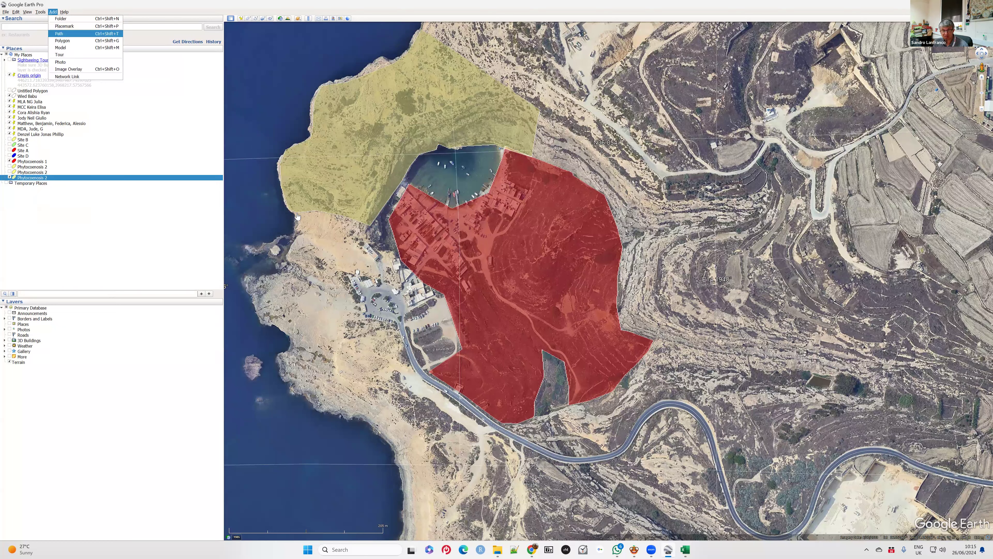
key("ctrl+shift+g")
left_click(324, 214)
left_click(343, 218)
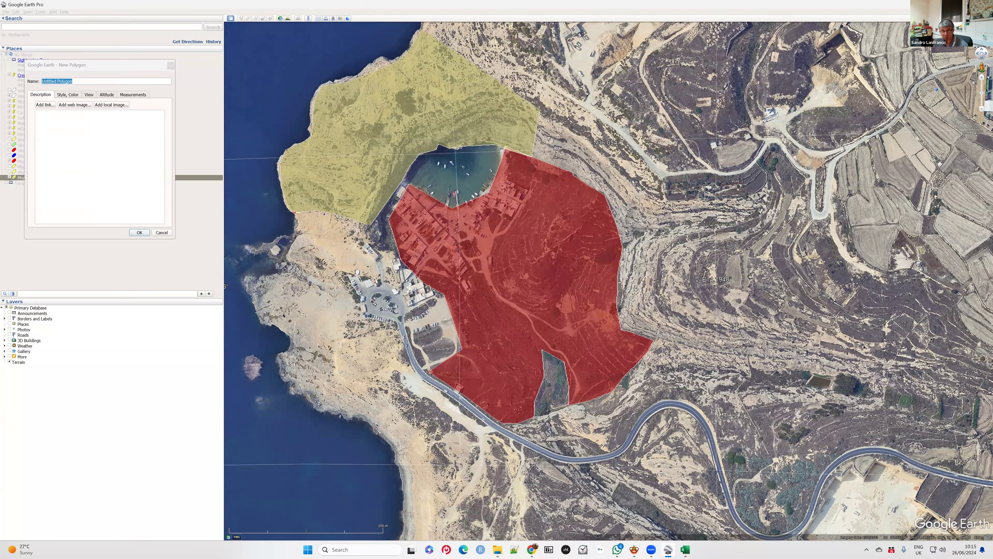
left_click(368, 228)
left_click(343, 275)
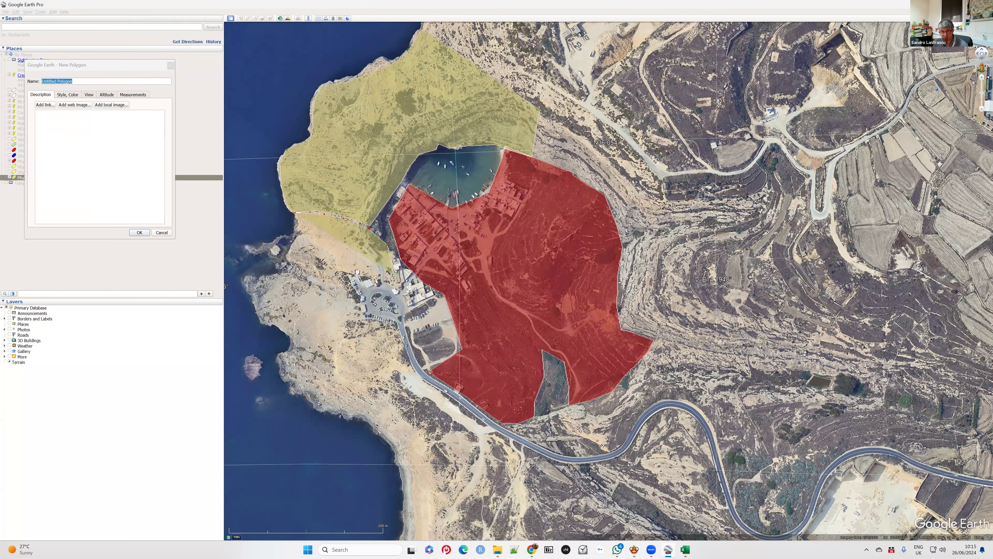
left_click(346, 330)
left_click(340, 343)
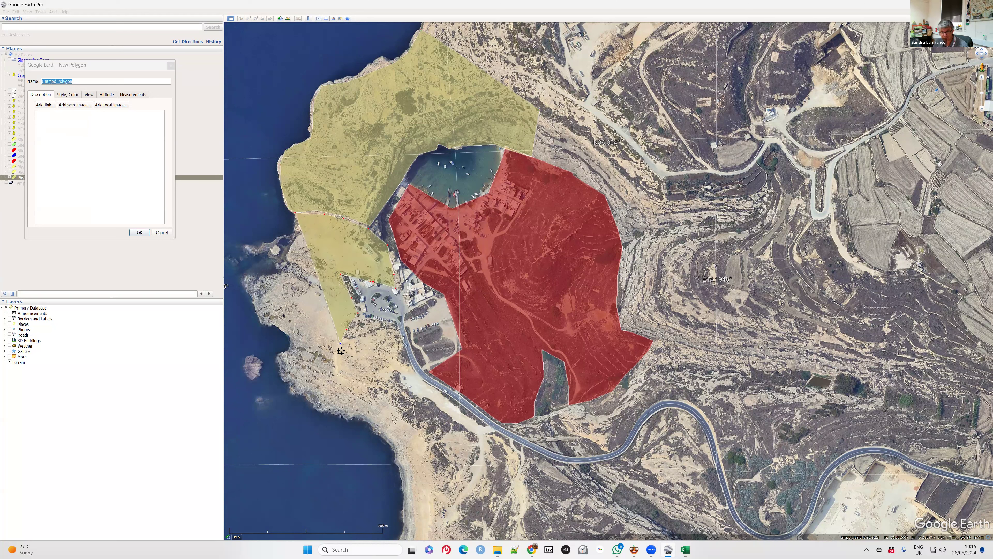
Trace the new polygon's seaward boundary along the western coast, heading north back towards its starting edge
left_click(290, 356)
left_click(285, 330)
left_click(266, 322)
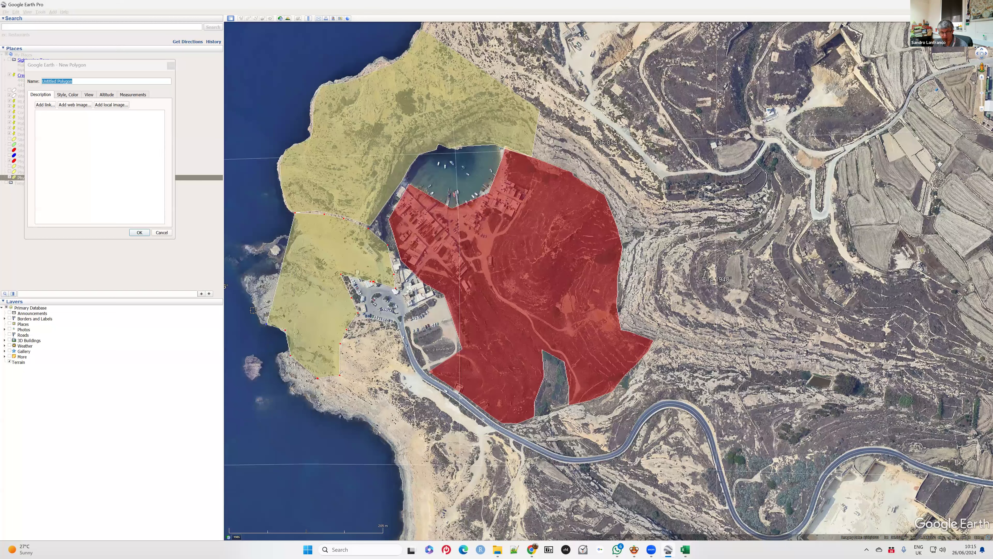
left_click(278, 278)
left_click(291, 265)
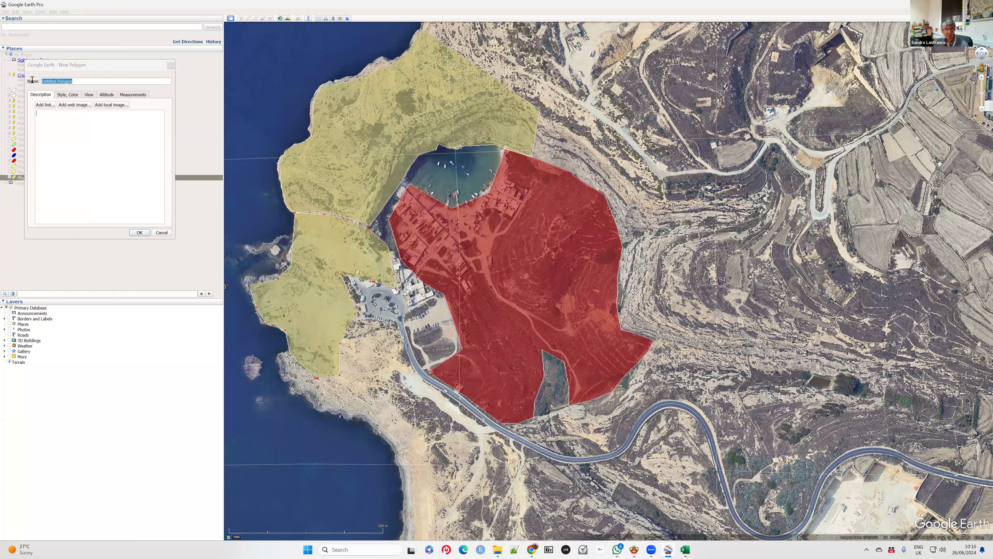
Name the new polygon Phytocoenosis 3, set its area colour to blue (#0000ff) and save it
type("Phyto")
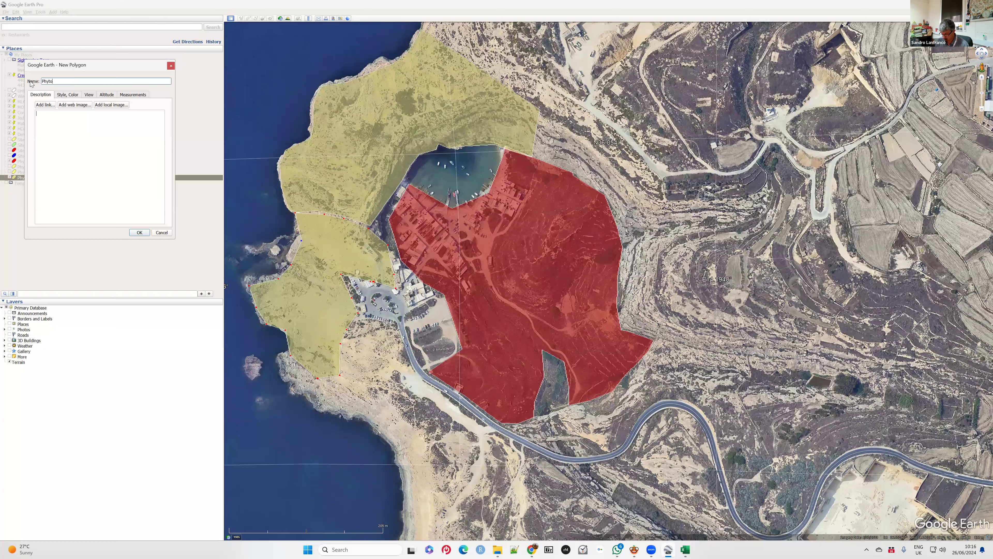
type("coenosis 3")
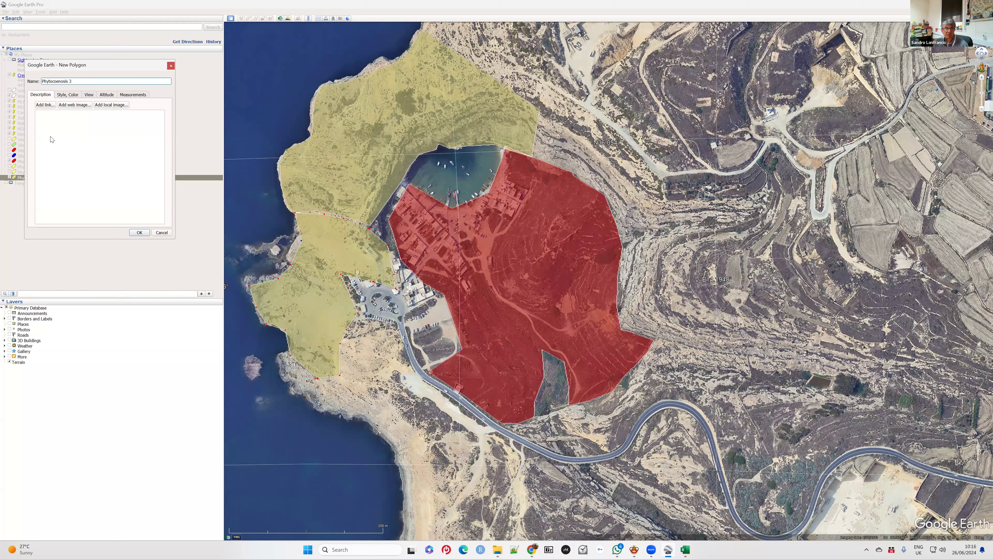
left_click(53, 136)
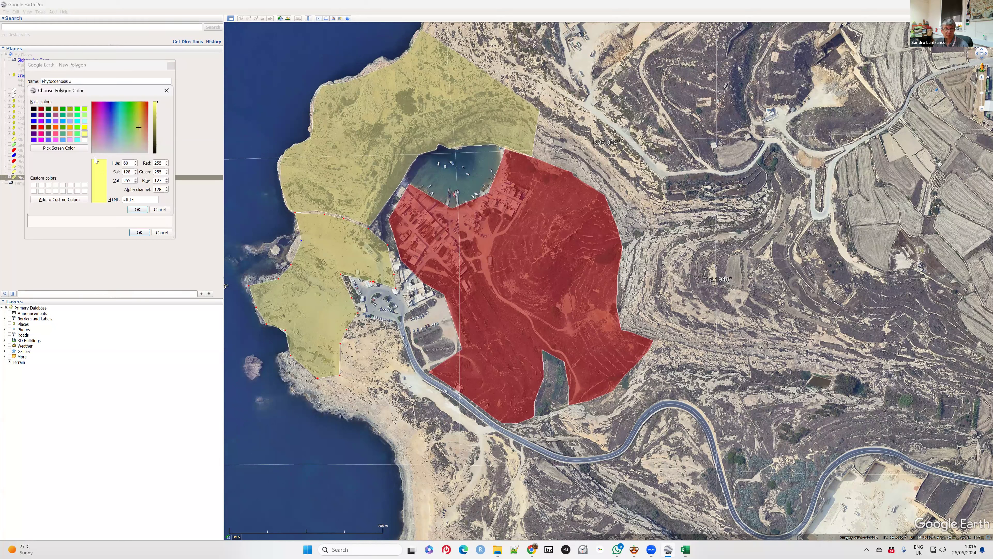
left_click(34, 120)
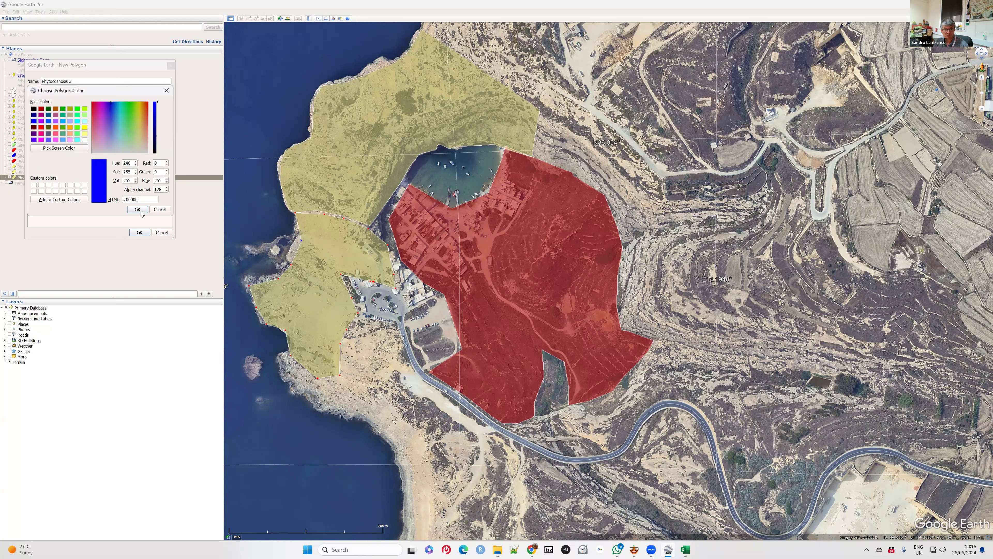
left_click(142, 210)
left_click(140, 232)
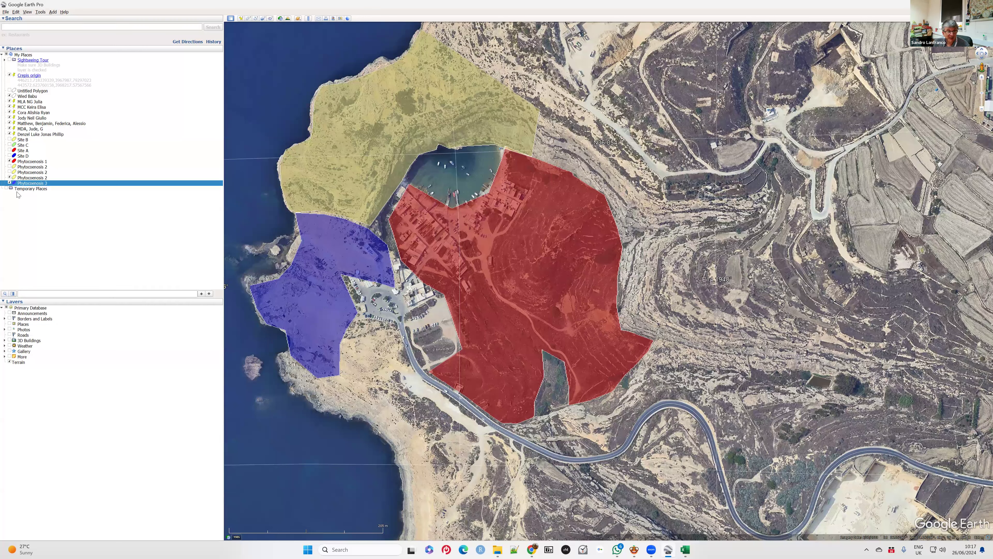
Show the large coastal and small inland Phytocoenosis 2 polygons, and hide the northern Phytocoenosis 2 and Phytocoenosis 3 polygons
left_click(9, 167)
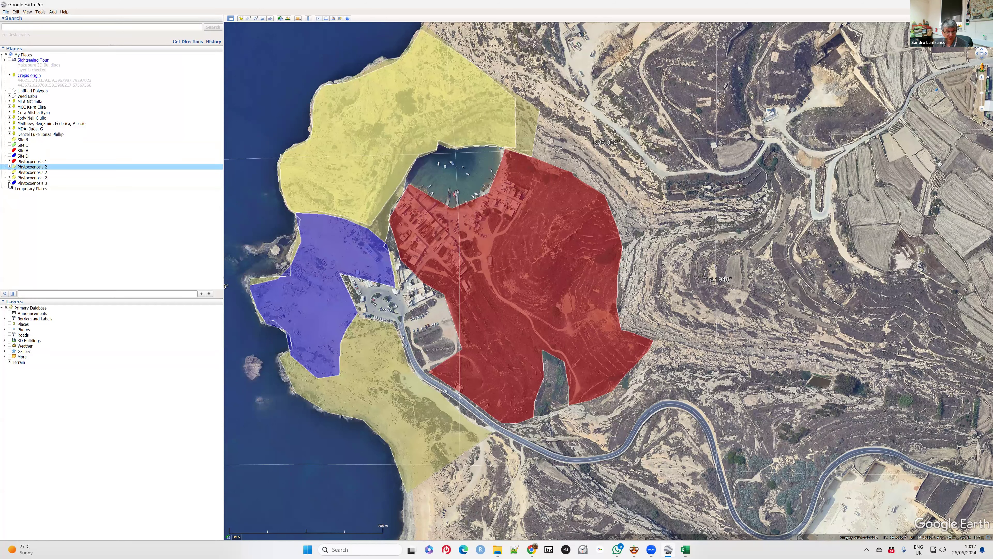
left_click(9, 181)
left_click(10, 184)
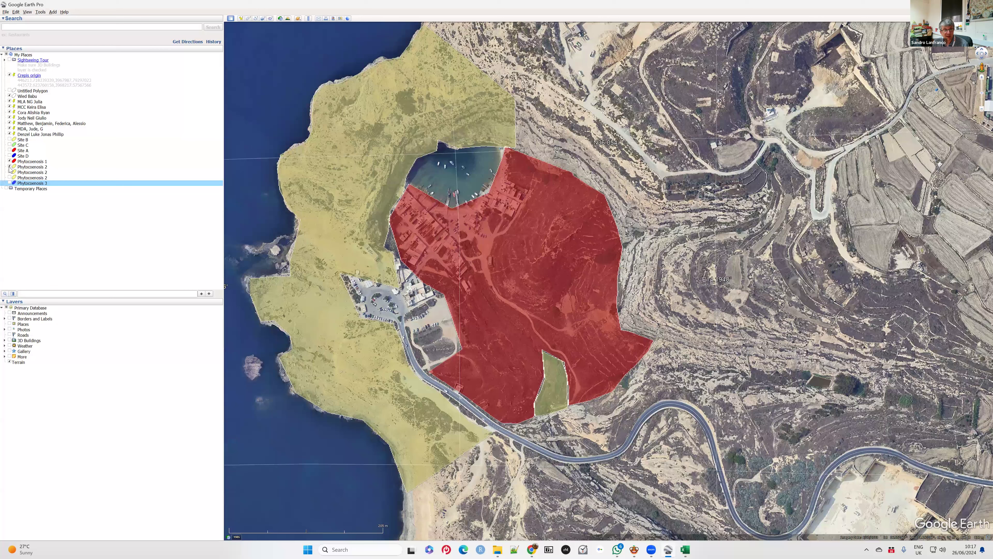
Hide the large coastal Phytocoenosis 2 polygon and show the northern Phytocoenosis 2 and Phytocoenosis 3 polygons again
left_click(9, 178)
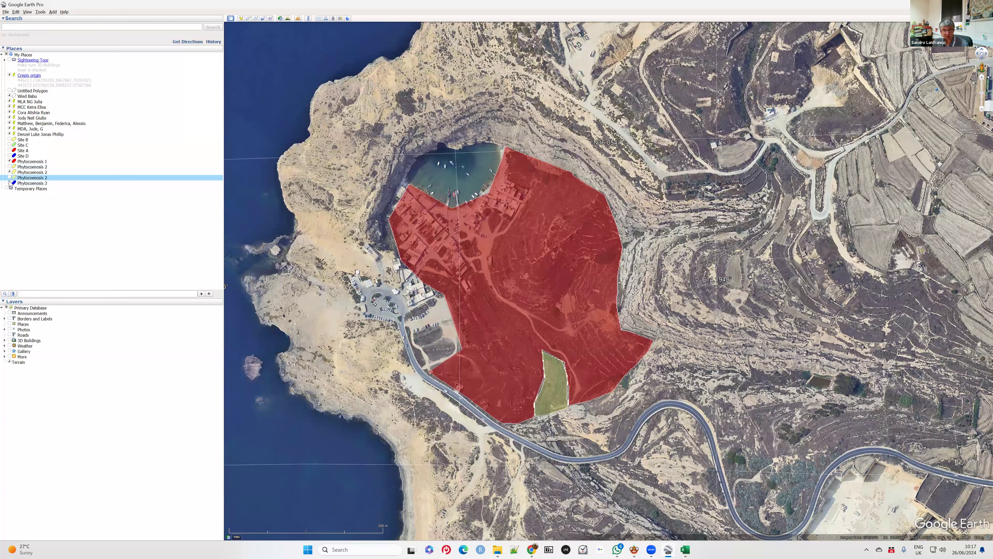
left_click(9, 181)
left_click(9, 183)
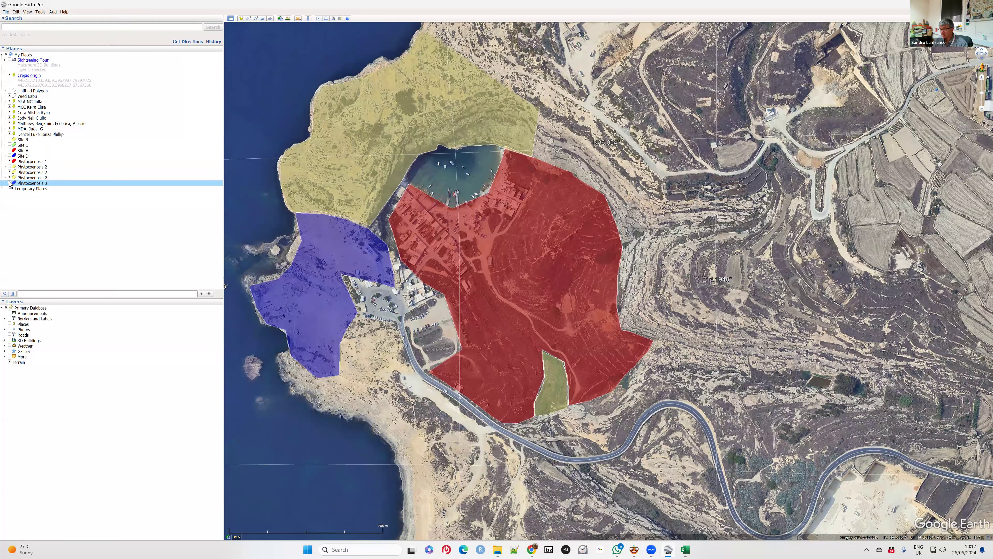